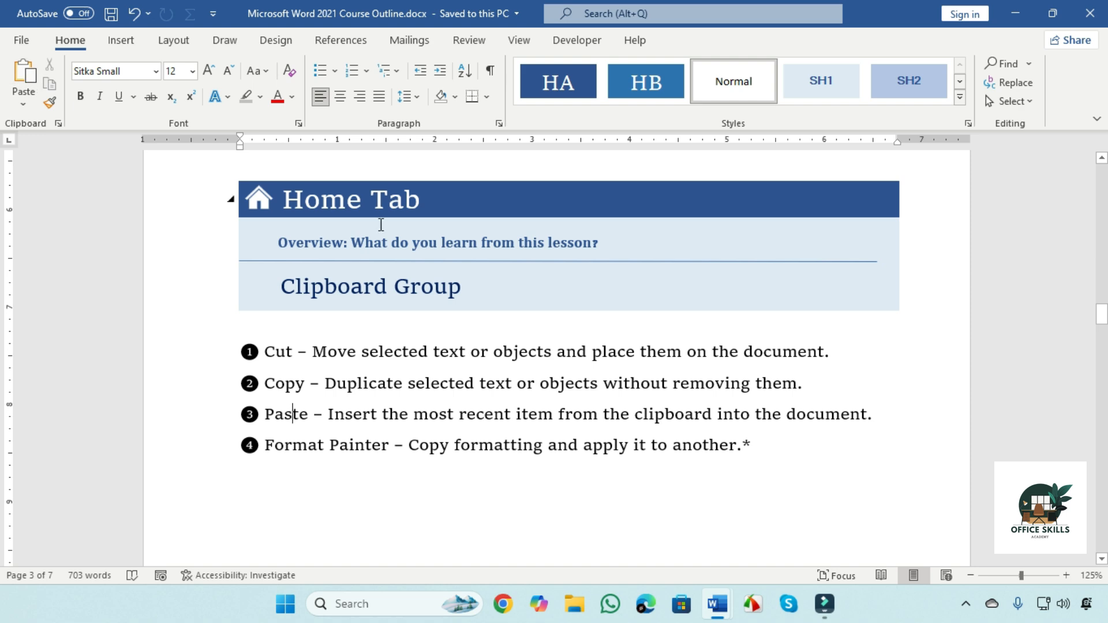
Switch to Document1 and cut its first paragraph, which begins "Video provides a powerful way"
mouse_move(719, 614)
left_click(755, 525)
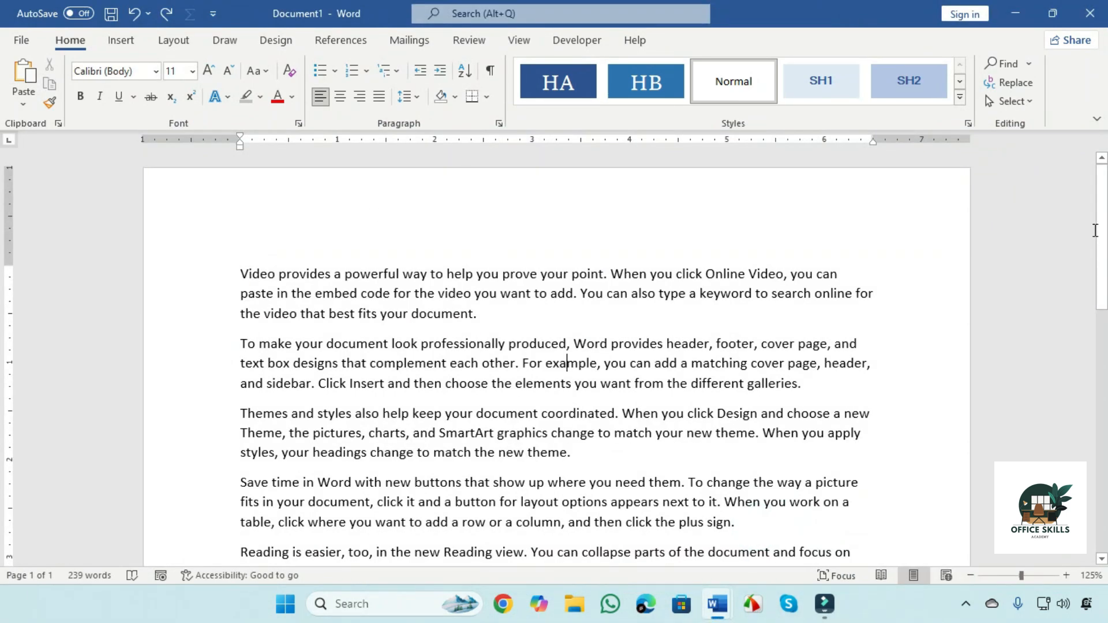
scroll(614, 237, "down", 1)
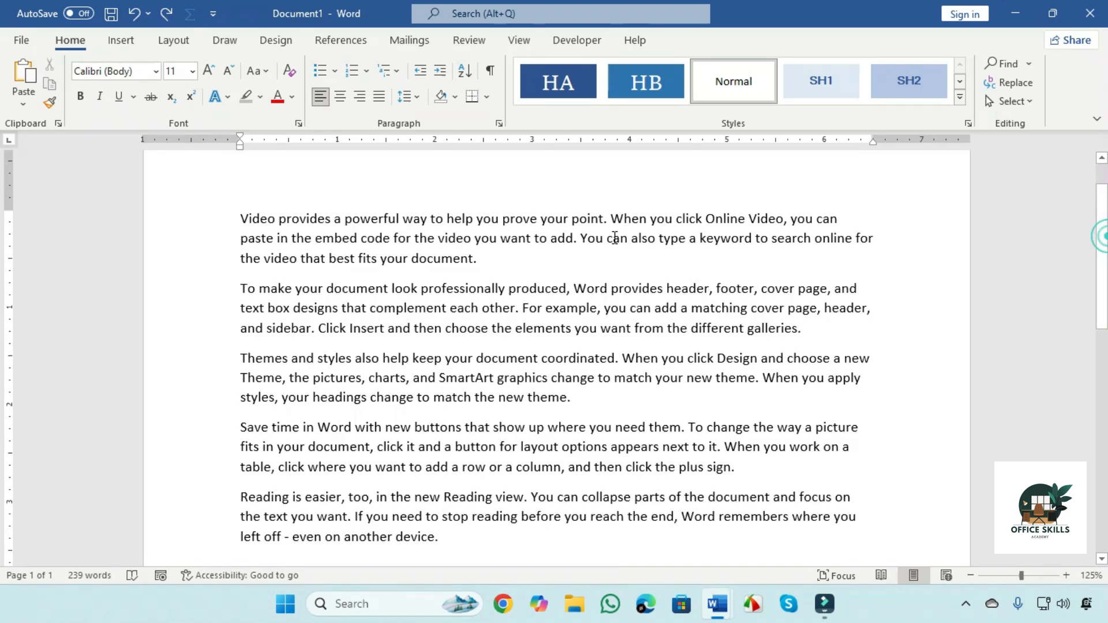
scroll(611, 198, "up", 1)
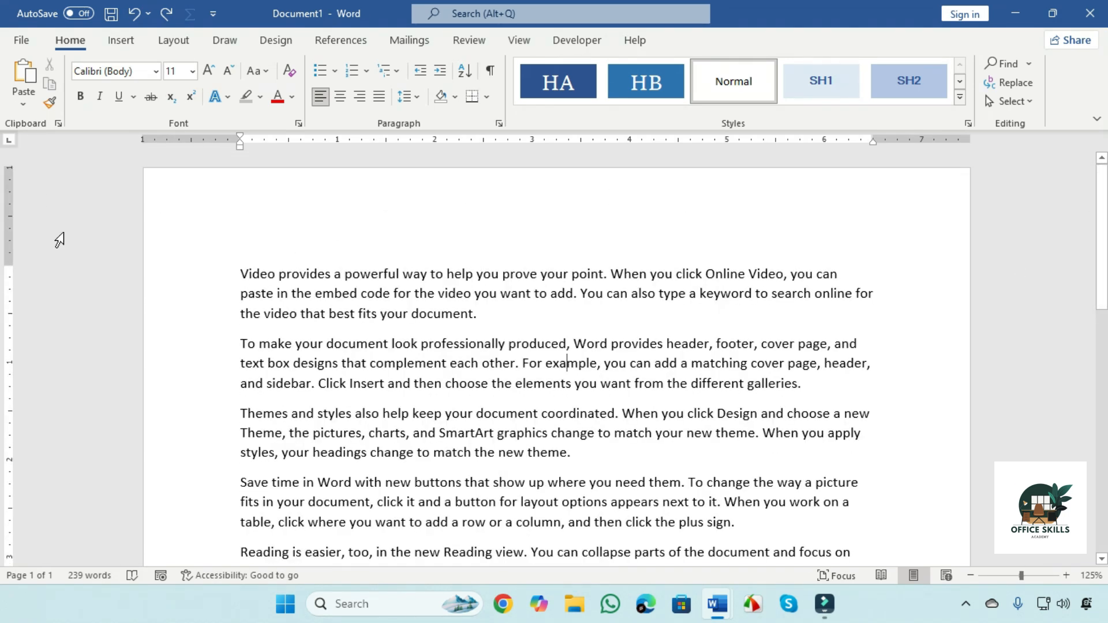
double_click(241, 271)
left_click(279, 223)
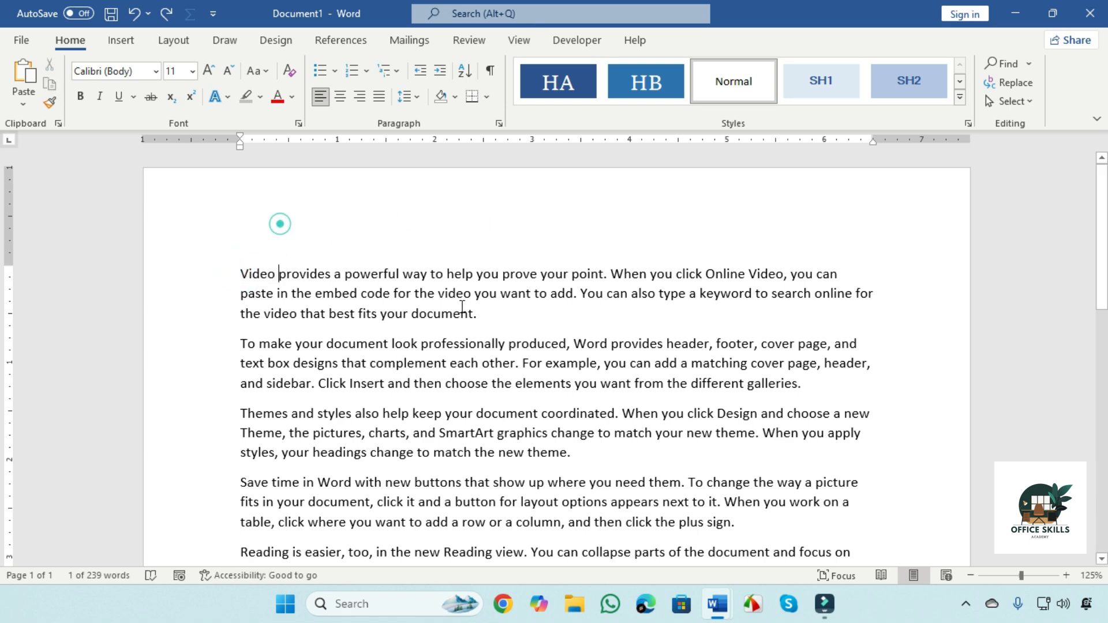
double_click(224, 276)
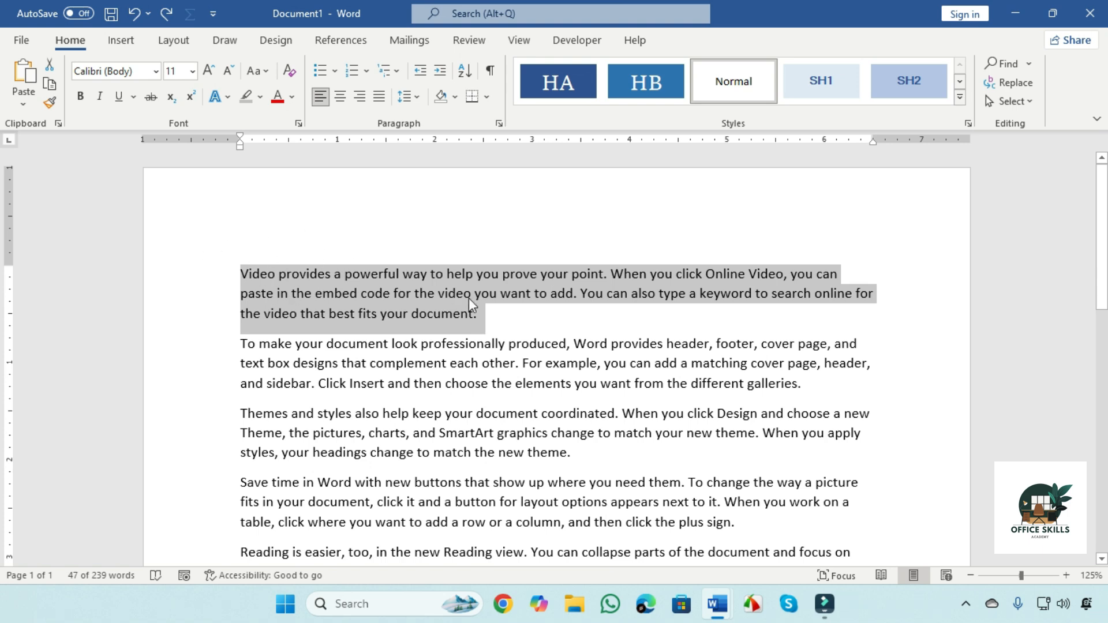
left_click(51, 64)
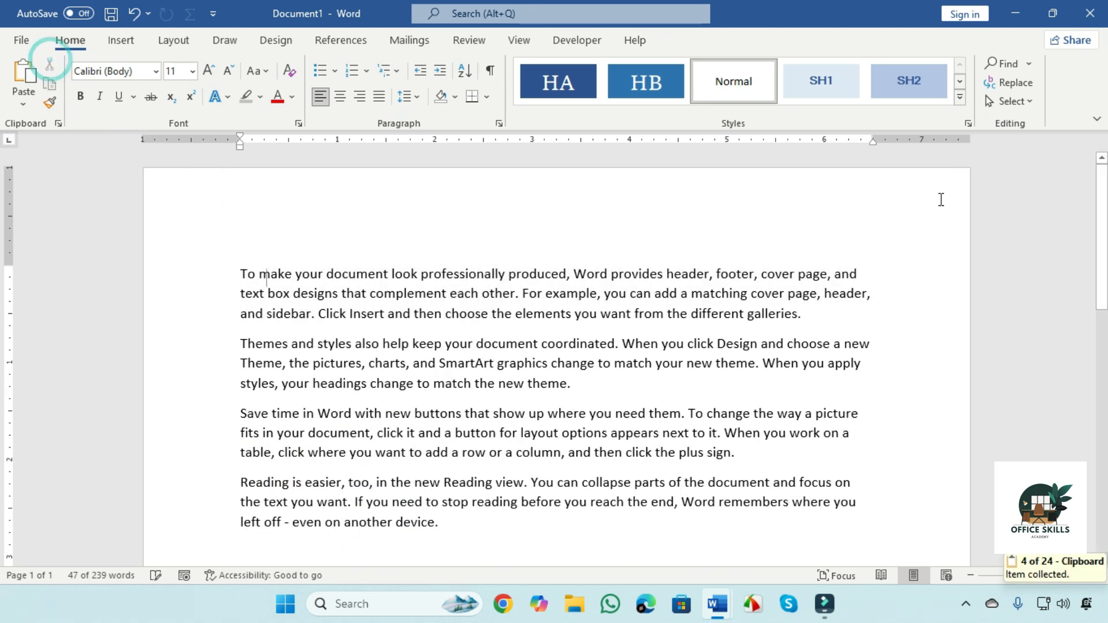
Paste the cut "Video provides" paragraph on a new line at the end of the document
mouse_move(1097, 219)
left_mouse_down()
mouse_move(1103, 289)
mouse_move(1104, 236)
left_mouse_up()
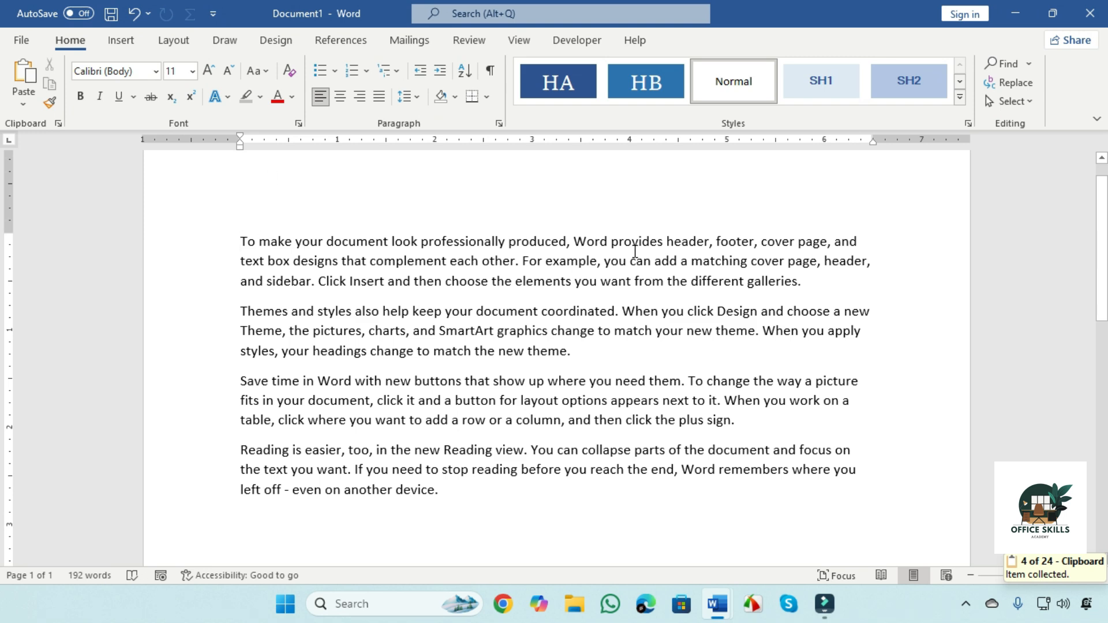
left_click_drag(1102, 243, 1101, 281)
left_click(460, 383)
key("Return")
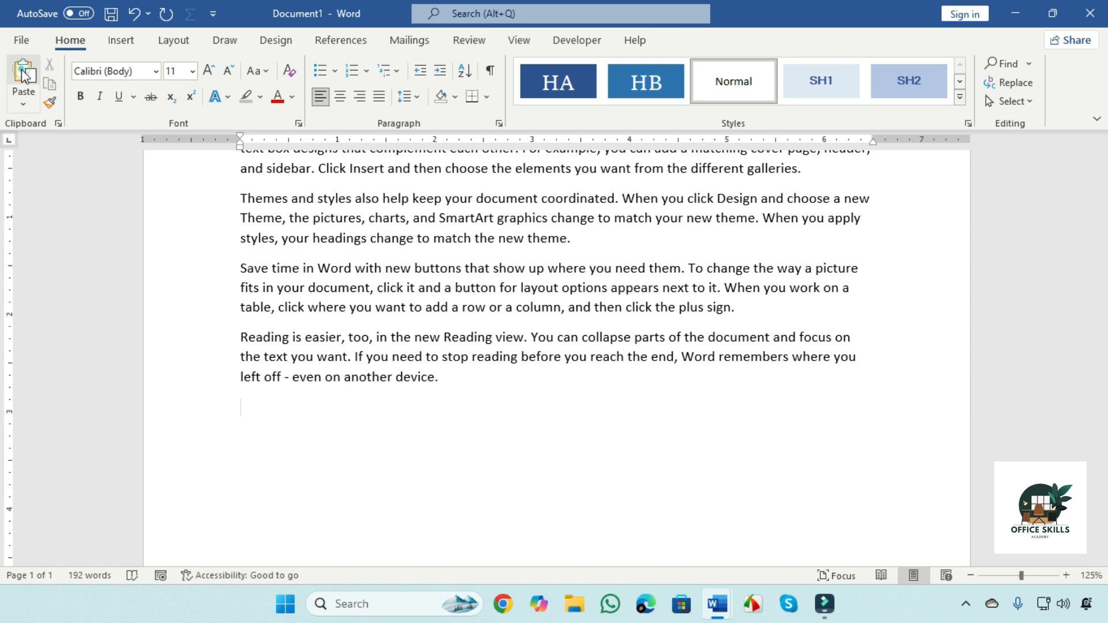
left_click(23, 72)
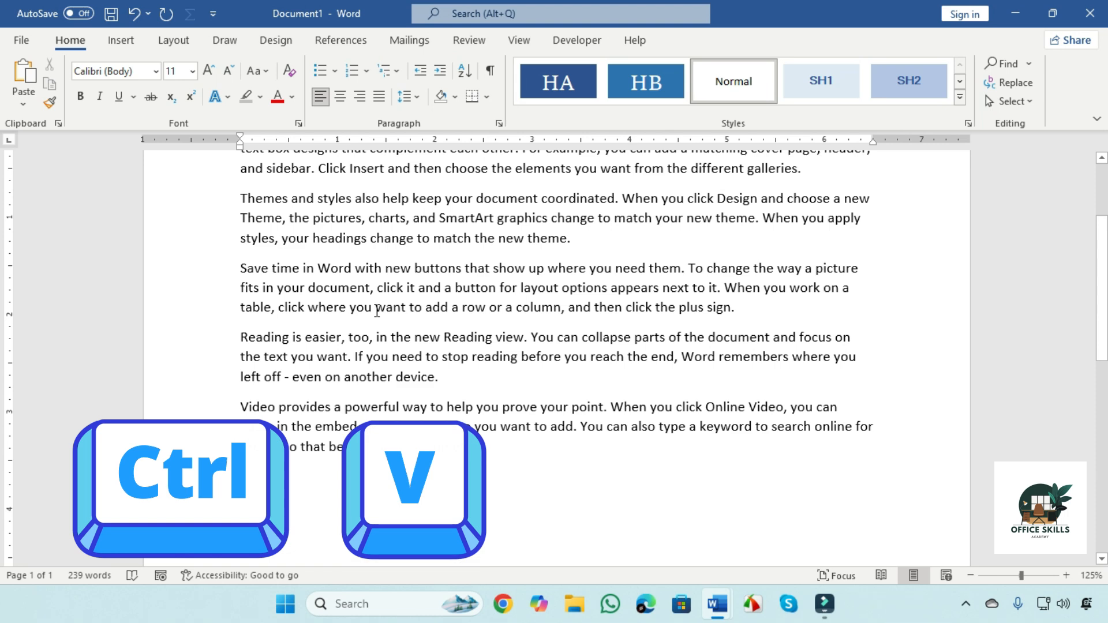
scroll(265, 232, "up", 3)
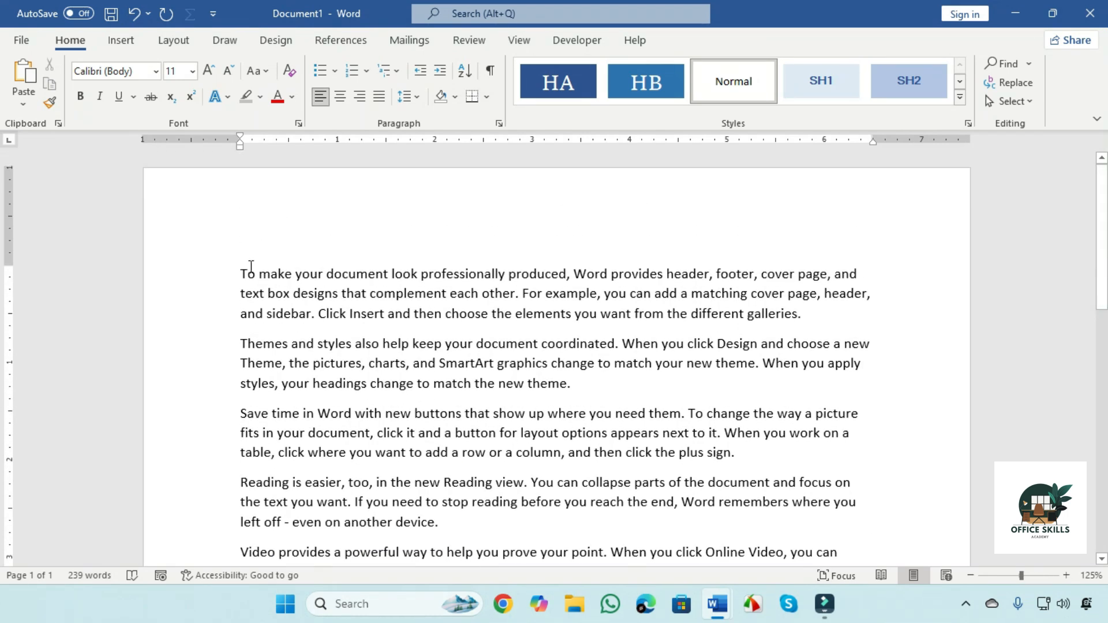
Check the Clipboard Group list in Microsoft Word 2021 Course Outline.docx and return to Document1
left_click(1017, 16)
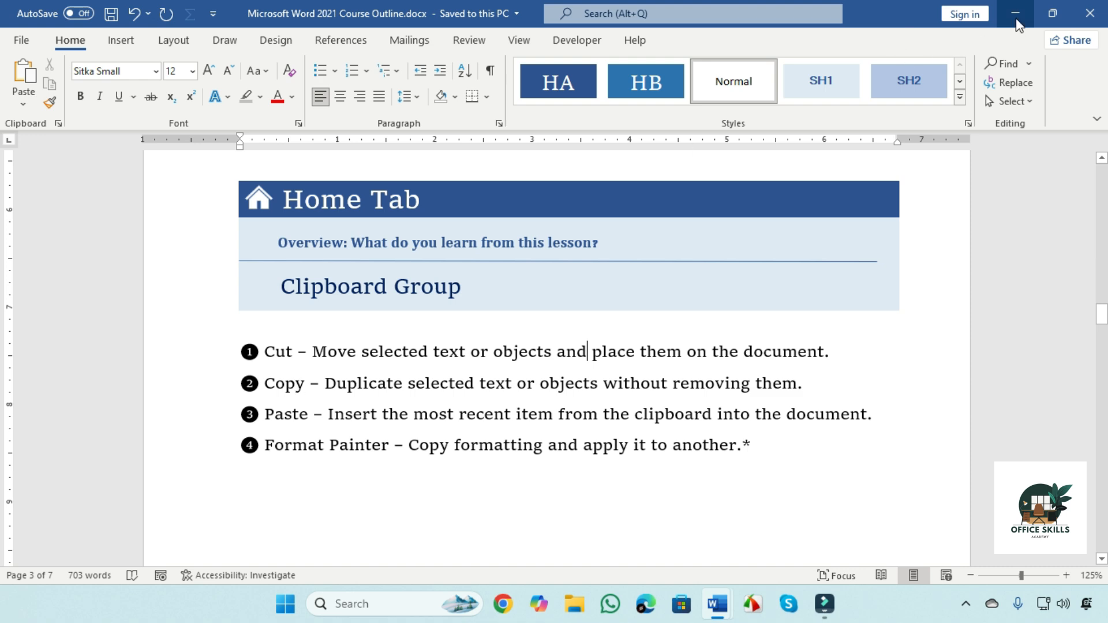
mouse_move(717, 612)
left_click(766, 518)
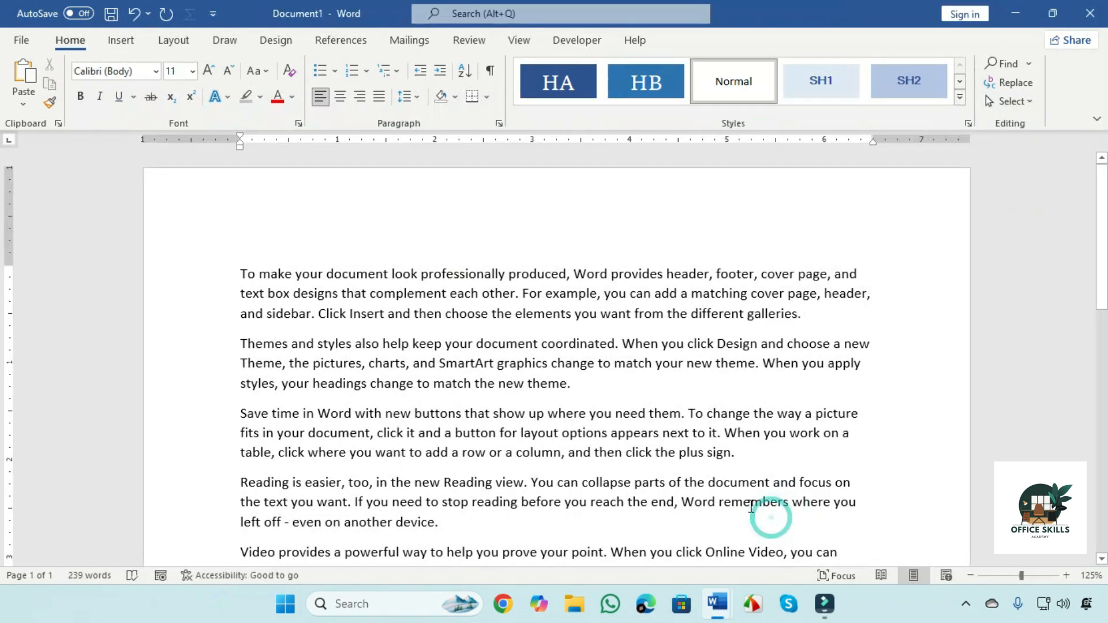
Copy the first paragraph, which begins "To make your document look professionally produced"
left_click_drag(802, 315, 248, 270)
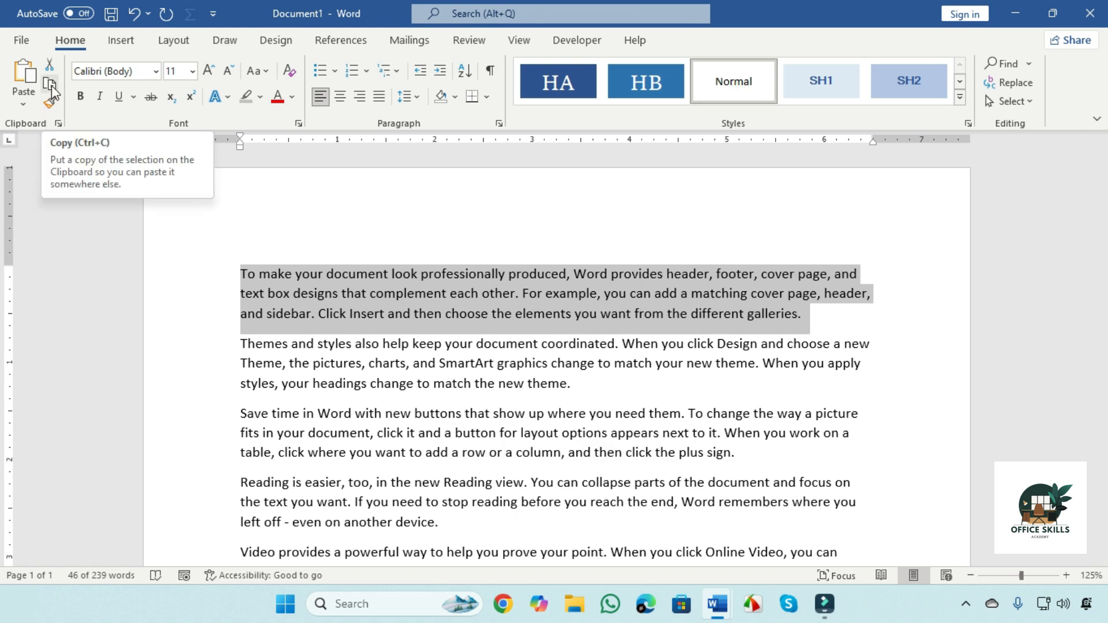
right_click(403, 272)
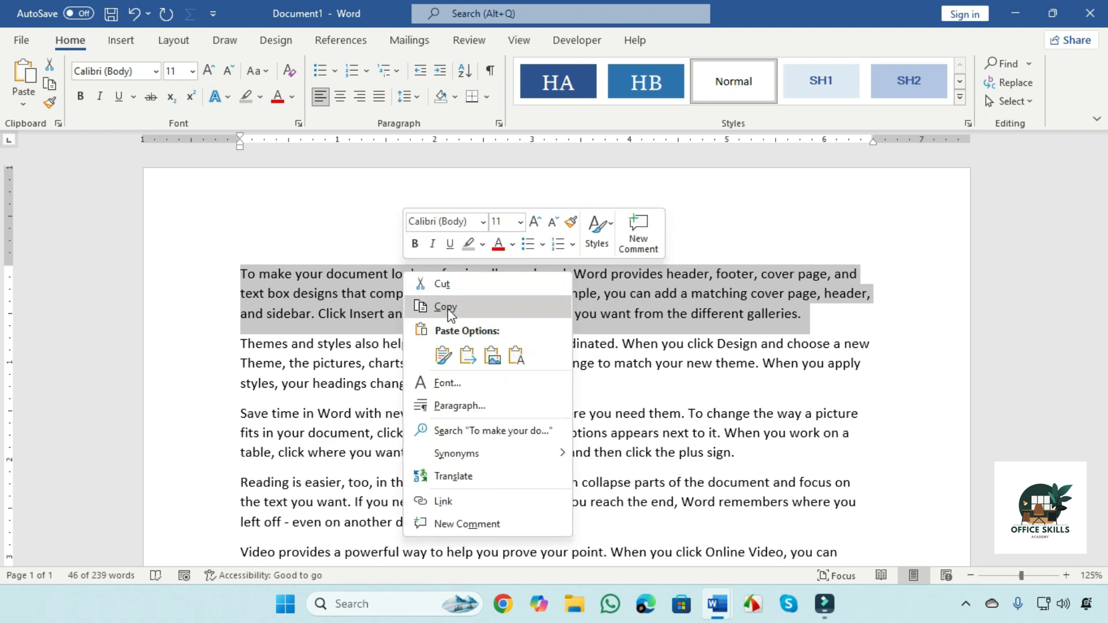
left_click(250, 265)
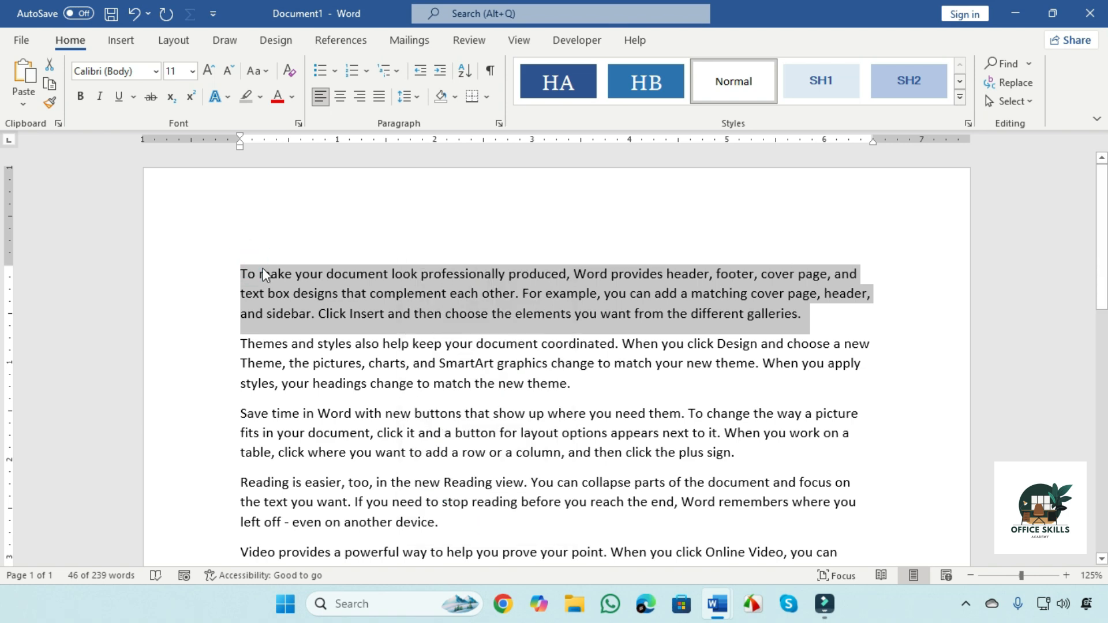
key("ctrl+c")
left_click(50, 84)
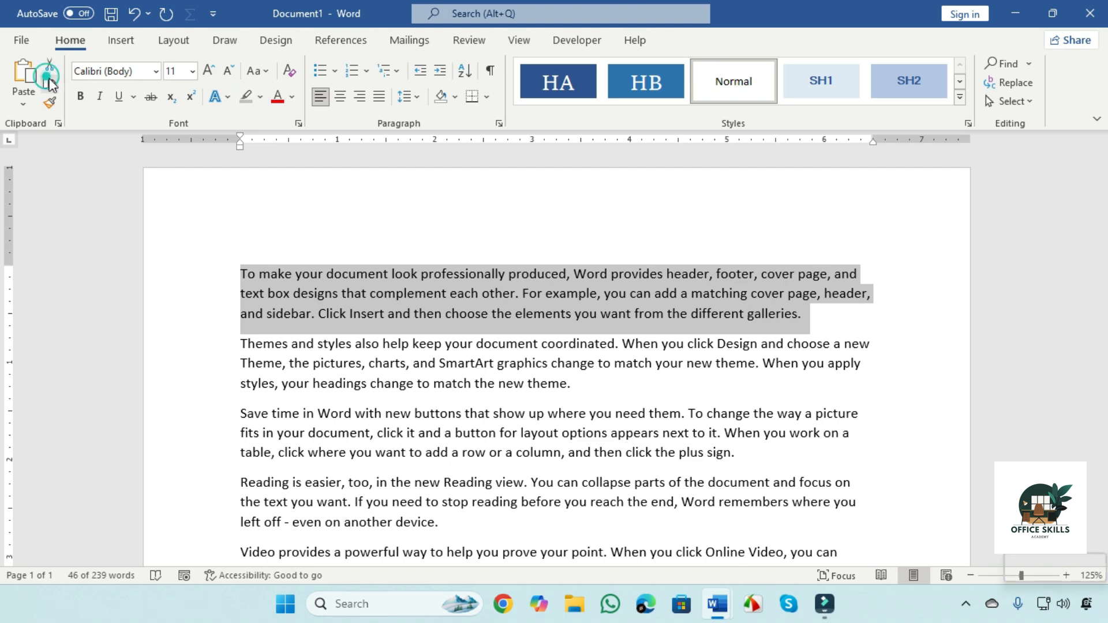
Paste the copied paragraph on a new line directly below the original and compare the two
left_click(829, 318)
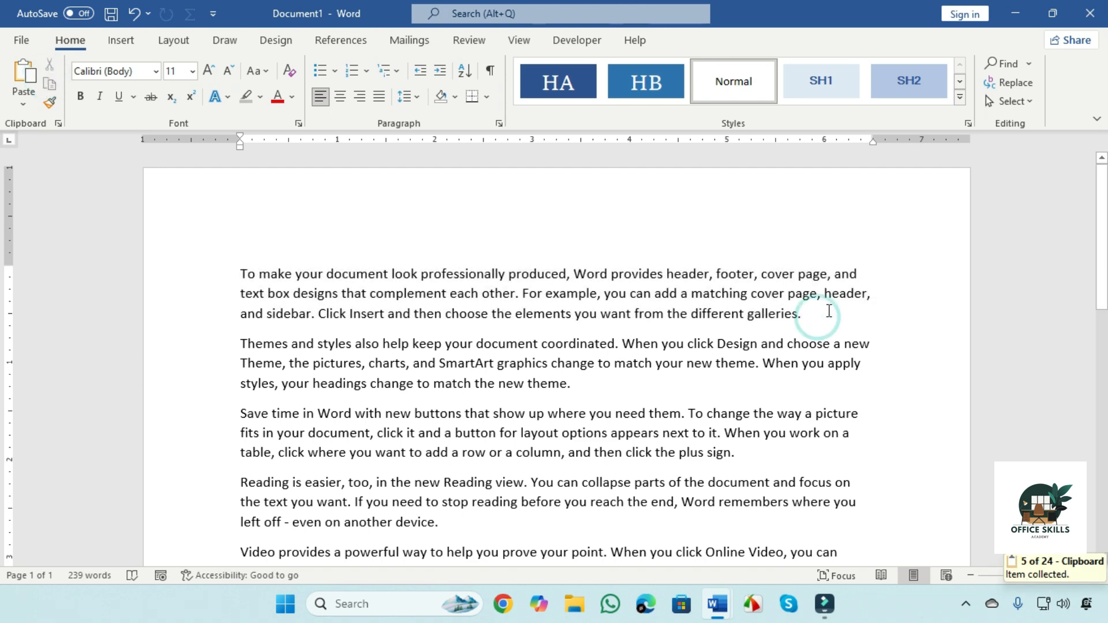
key("Return")
left_click(24, 78)
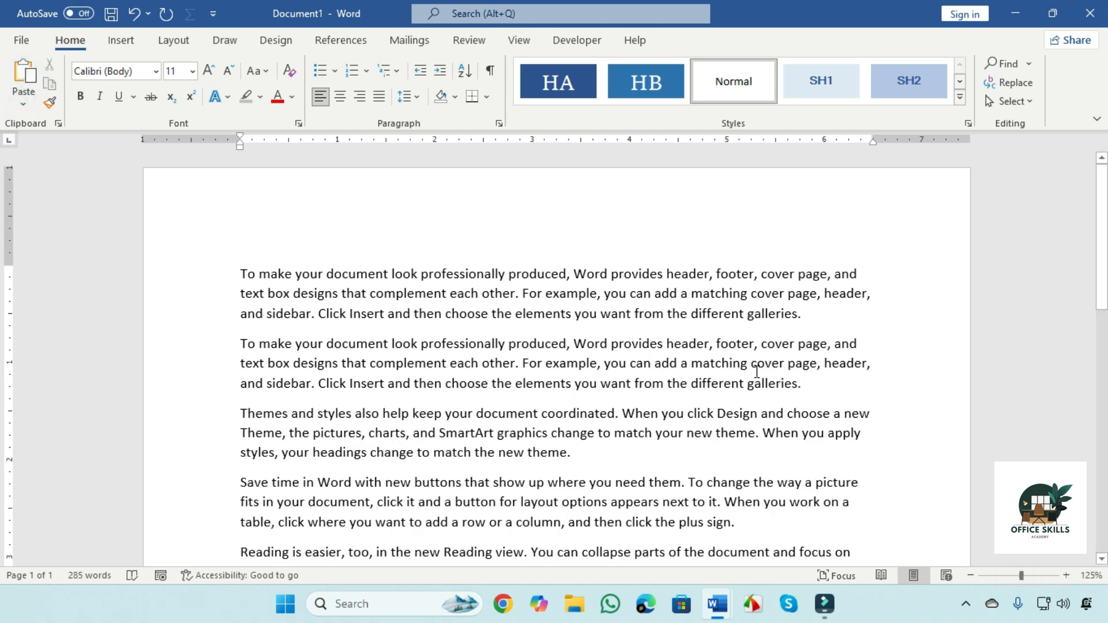
left_click_drag(237, 272, 819, 312)
left_click_drag(818, 382, 276, 342)
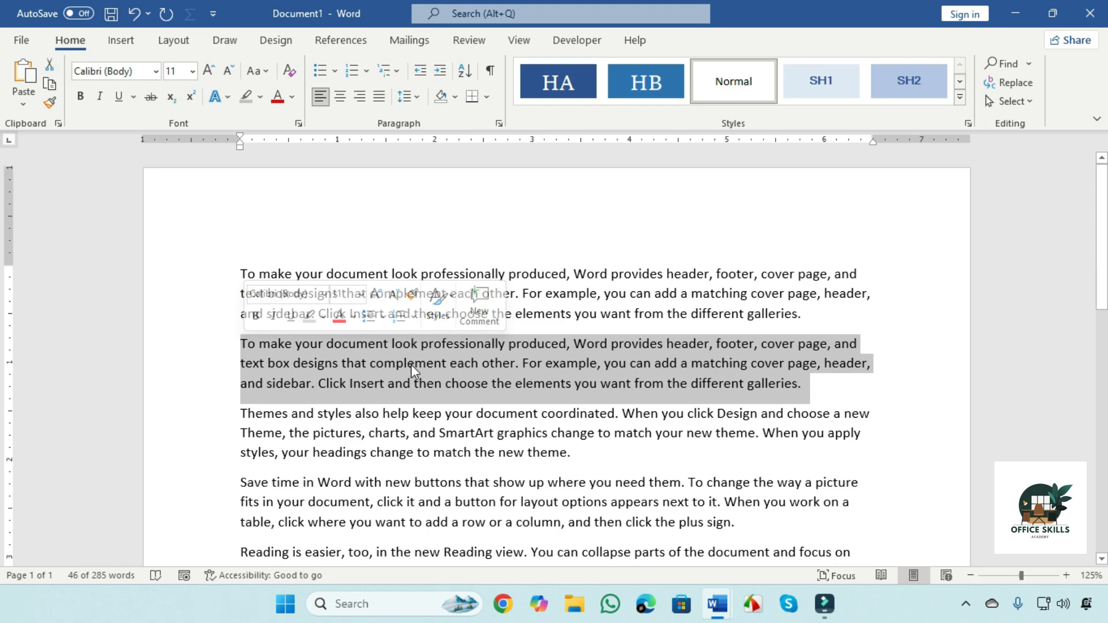
left_click(808, 383)
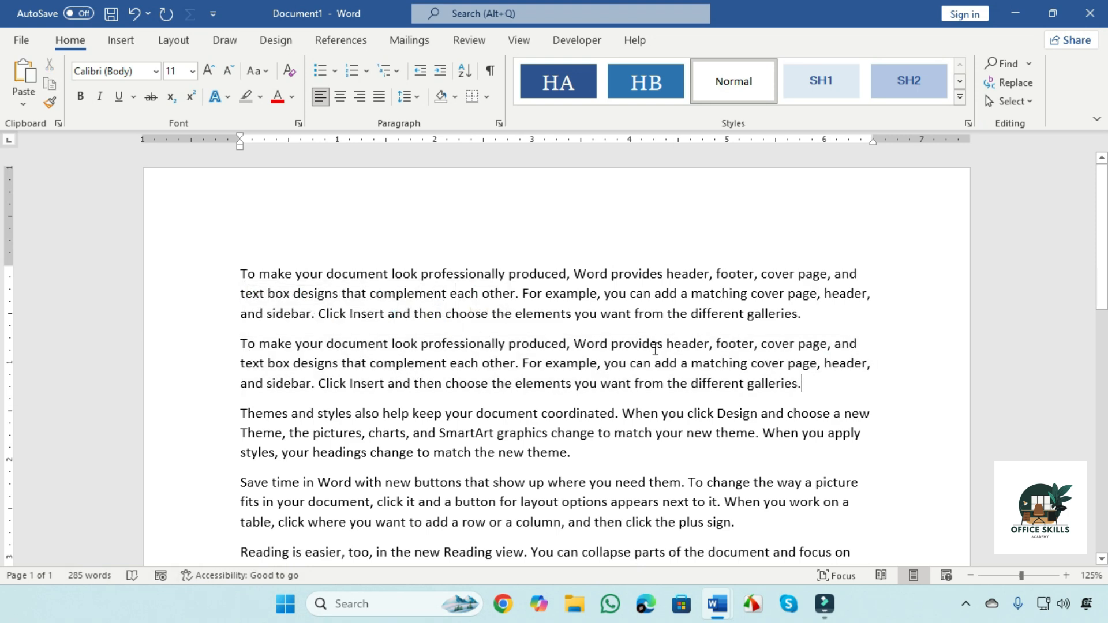
Bring the course outline back into view for the next clipboard topic and return to Document1
left_click(1015, 13)
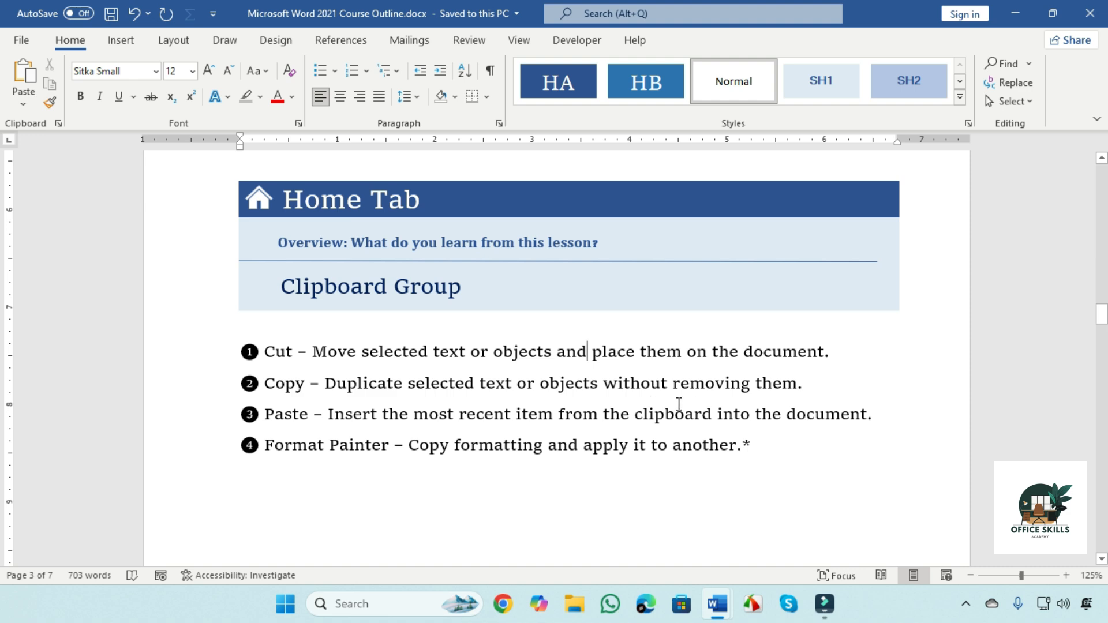
mouse_move(721, 611)
left_click(768, 538)
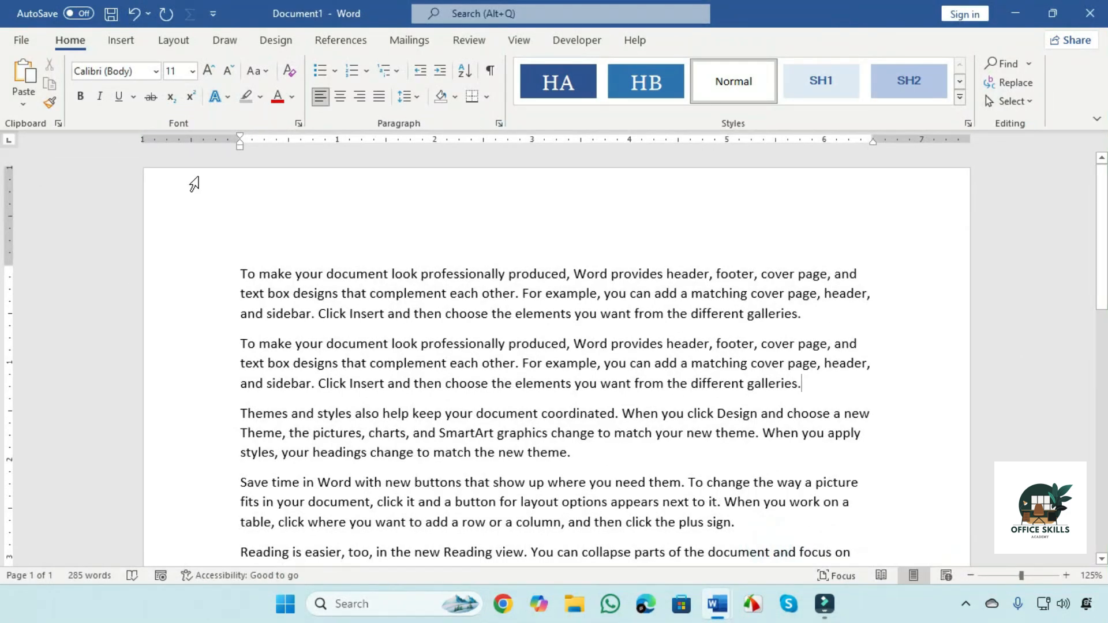
Show the Clipboard pane, browse its collected items and clear them all
left_click(245, 266)
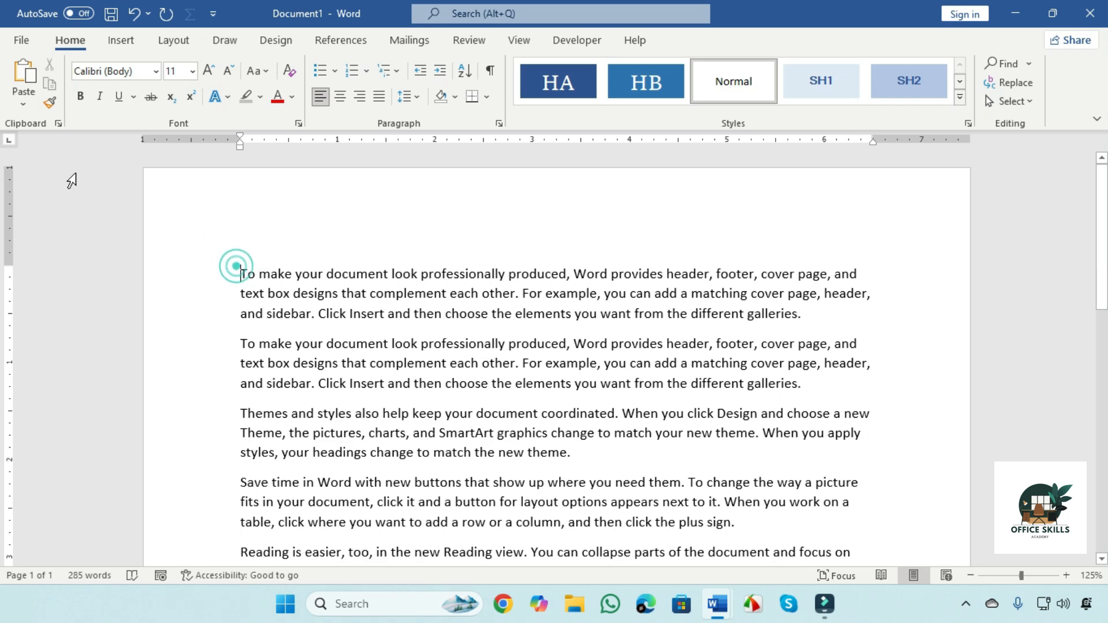
left_click(59, 124)
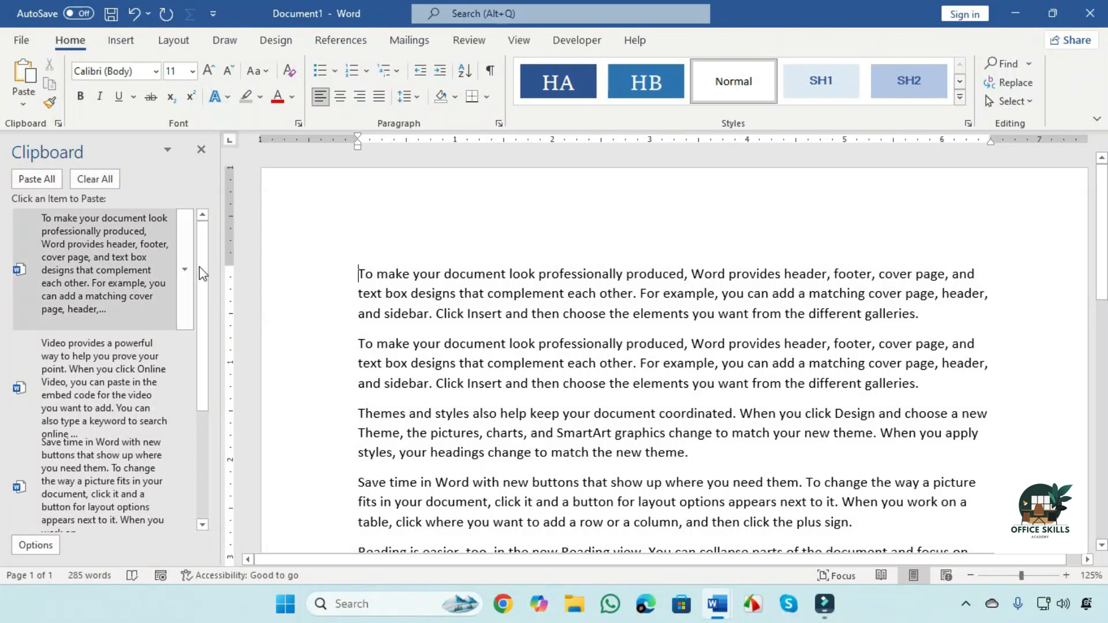
mouse_move(199, 269)
left_mouse_down()
mouse_move(206, 387)
mouse_move(205, 280)
left_mouse_up()
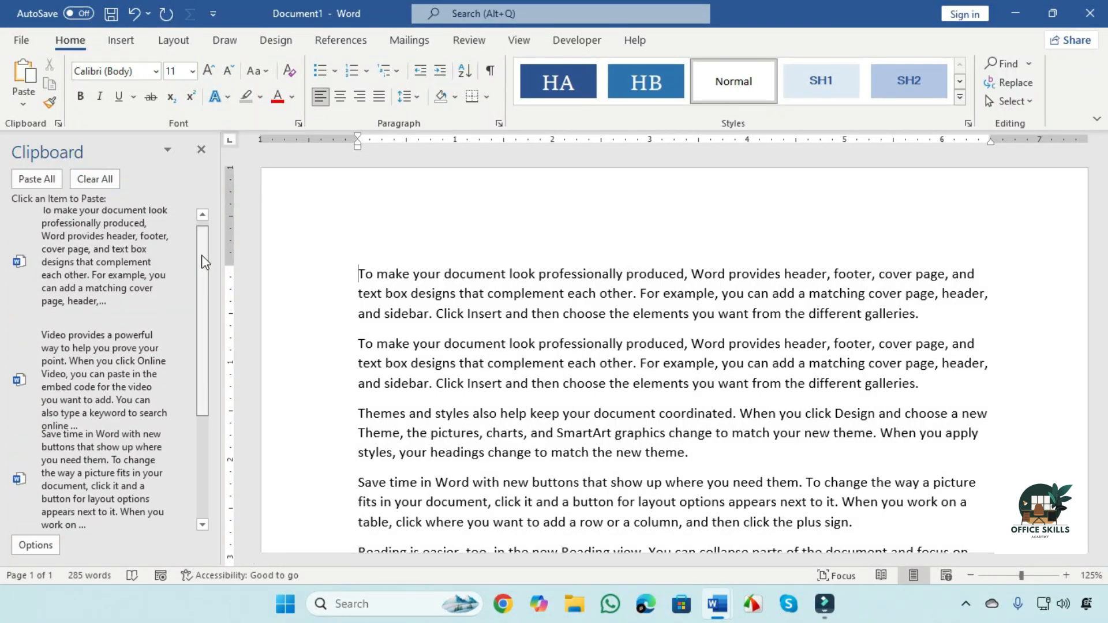
scroll(183, 252, "up", 1)
left_click(102, 180)
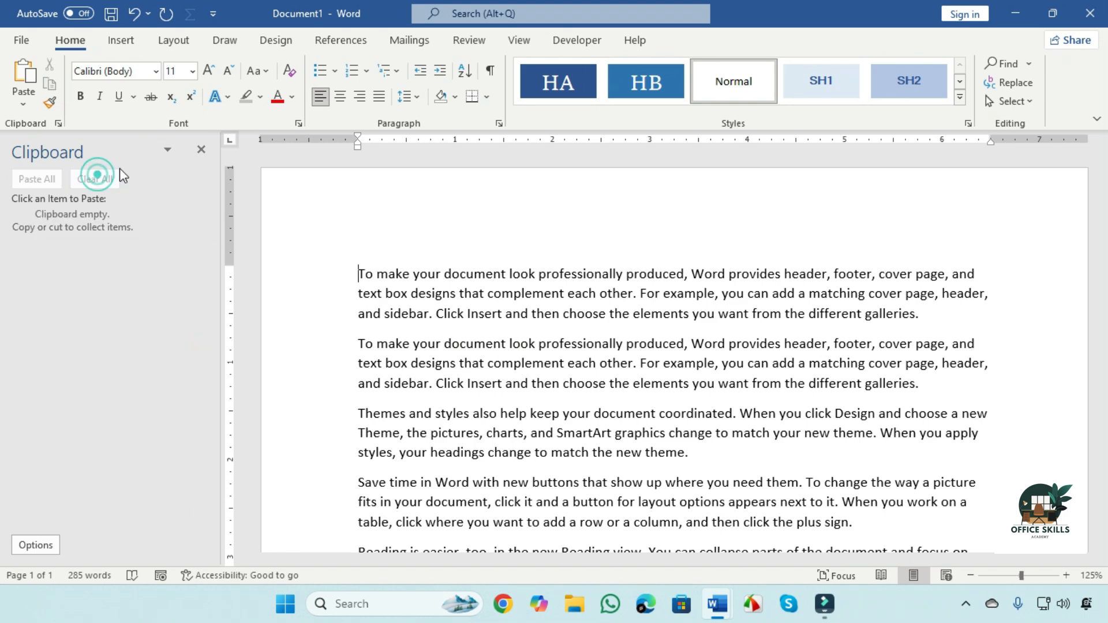
Copy the first paragraph, add two blank lines above it and use Paste All to insert the copy at the document's start
left_click_drag(358, 274, 931, 328)
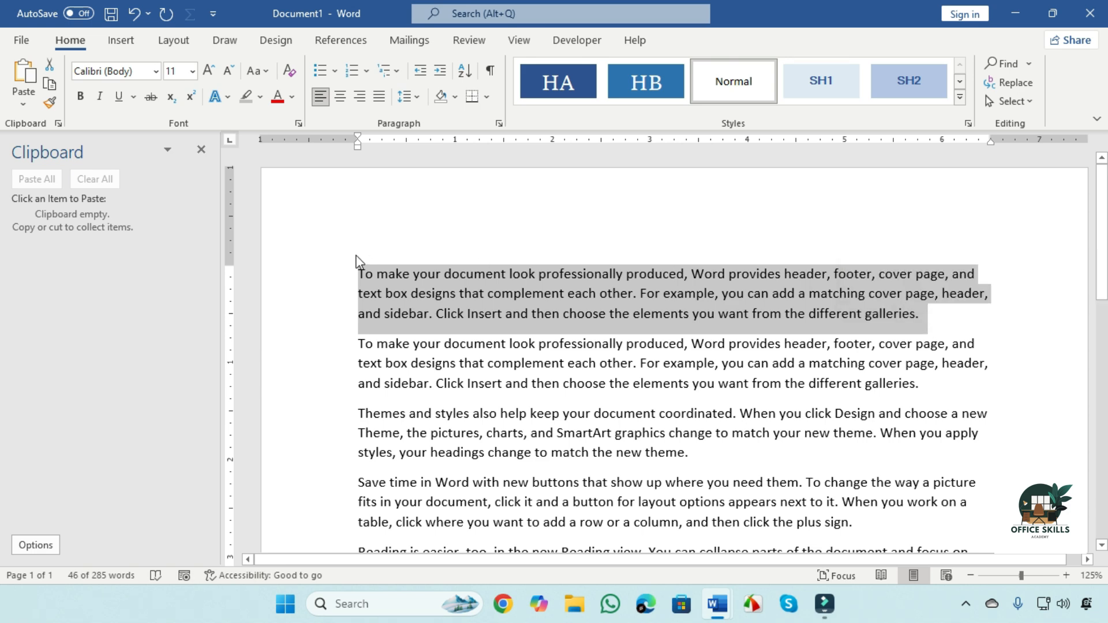
left_click(52, 87)
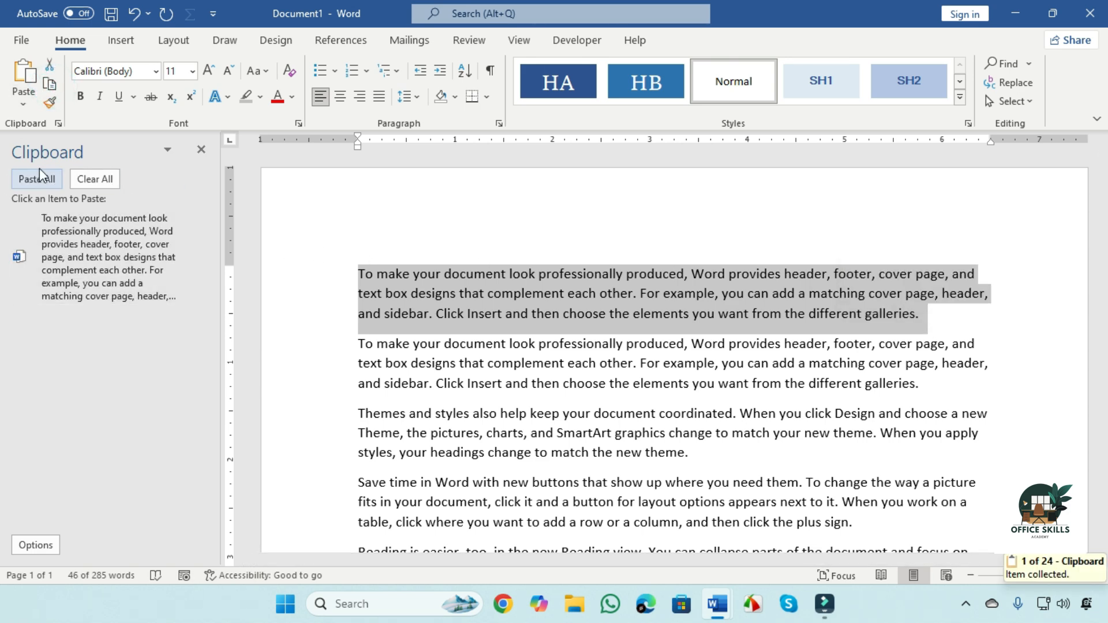
left_click(359, 273)
key("Return")
key("Return")
left_click(378, 263)
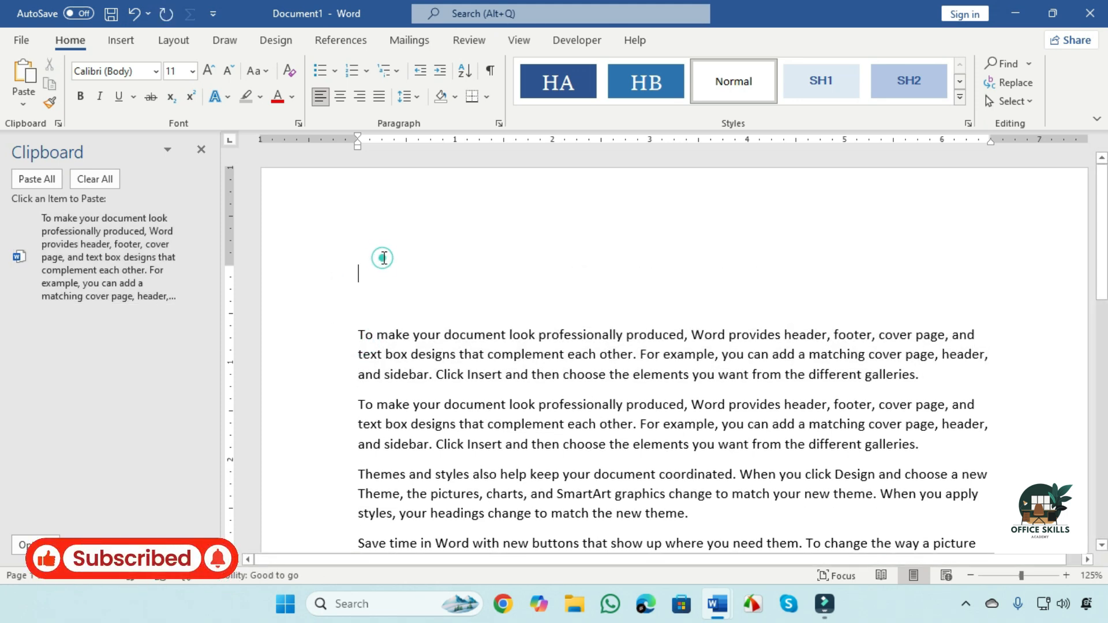
left_click(33, 180)
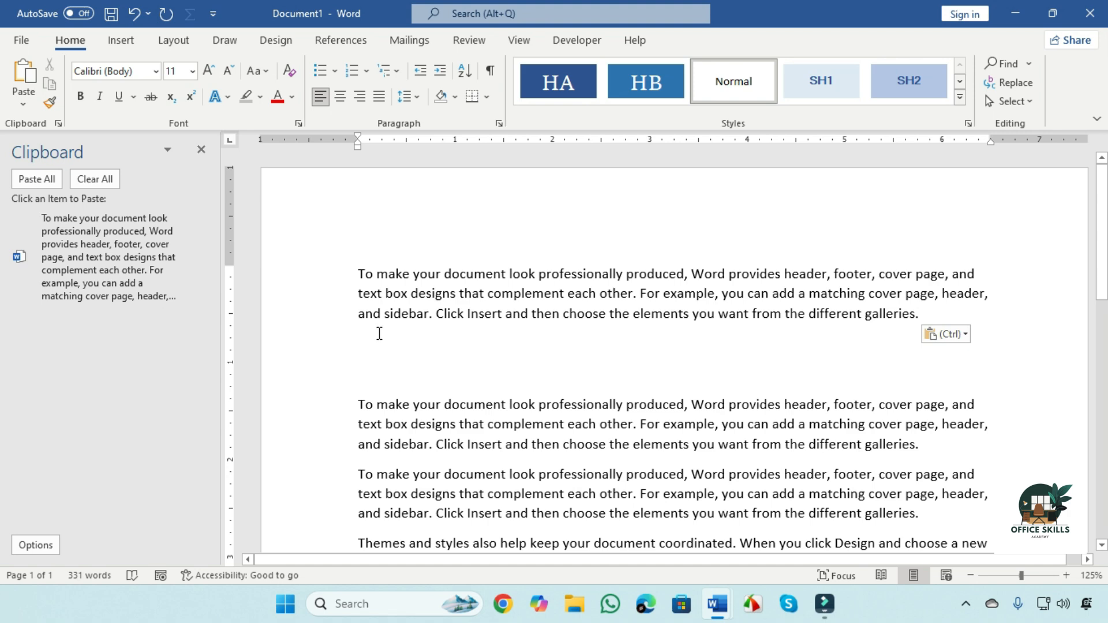
Review the paste options of the newly pasted top paragraph and color its text red
left_click(958, 335)
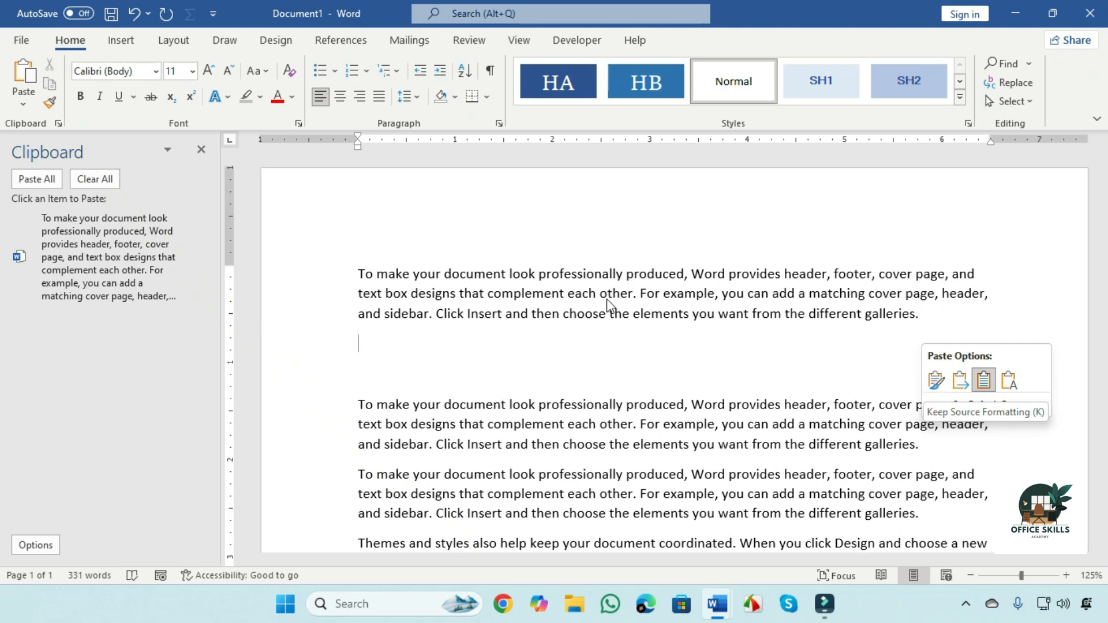
left_click(456, 304)
left_click_drag(922, 315, 336, 275)
left_click(275, 96)
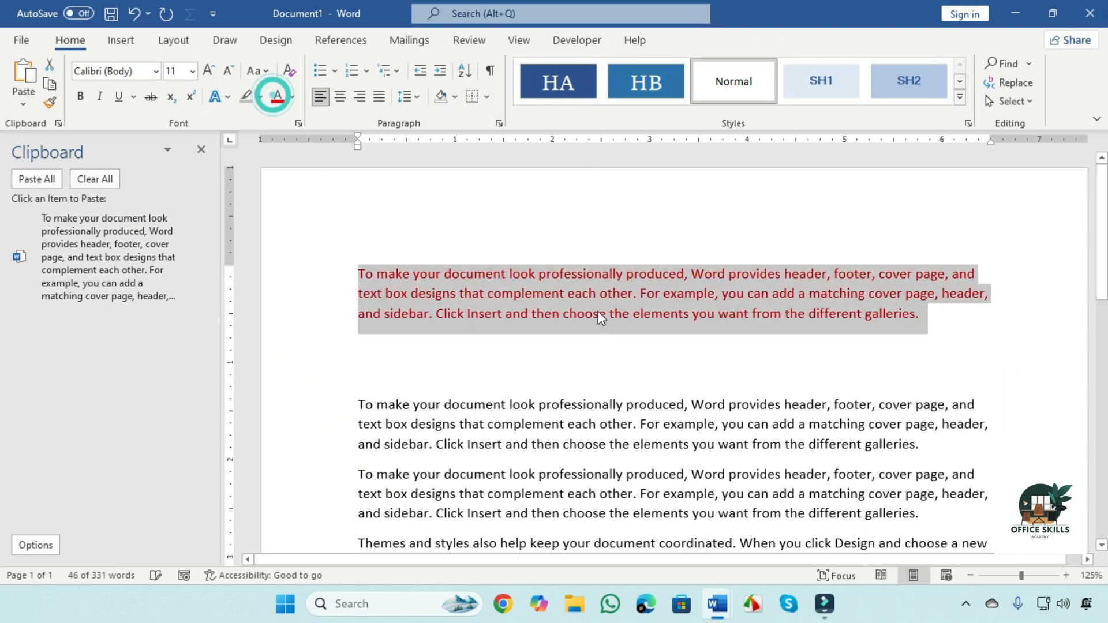
Copy the red paragraph at the top of the document to the clipboard
left_click(587, 320)
left_click_drag(924, 315, 331, 275)
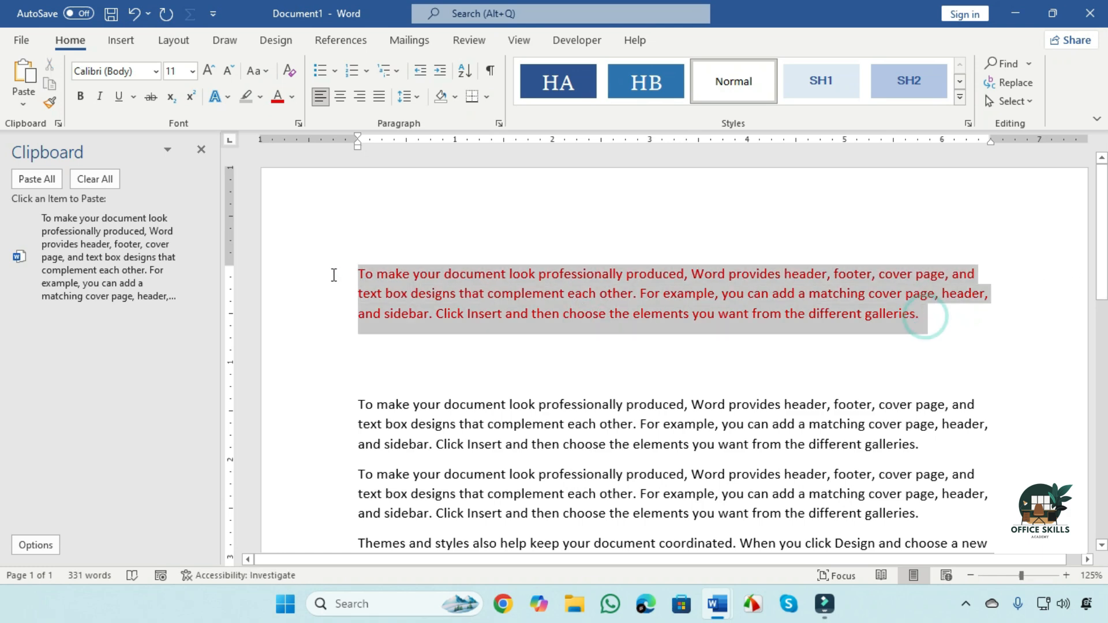
left_click(49, 84)
Add two line breaks after the first black paragraph and insert the copied red paragraph there with the default Paste
left_click_drag(1101, 212, 1100, 254)
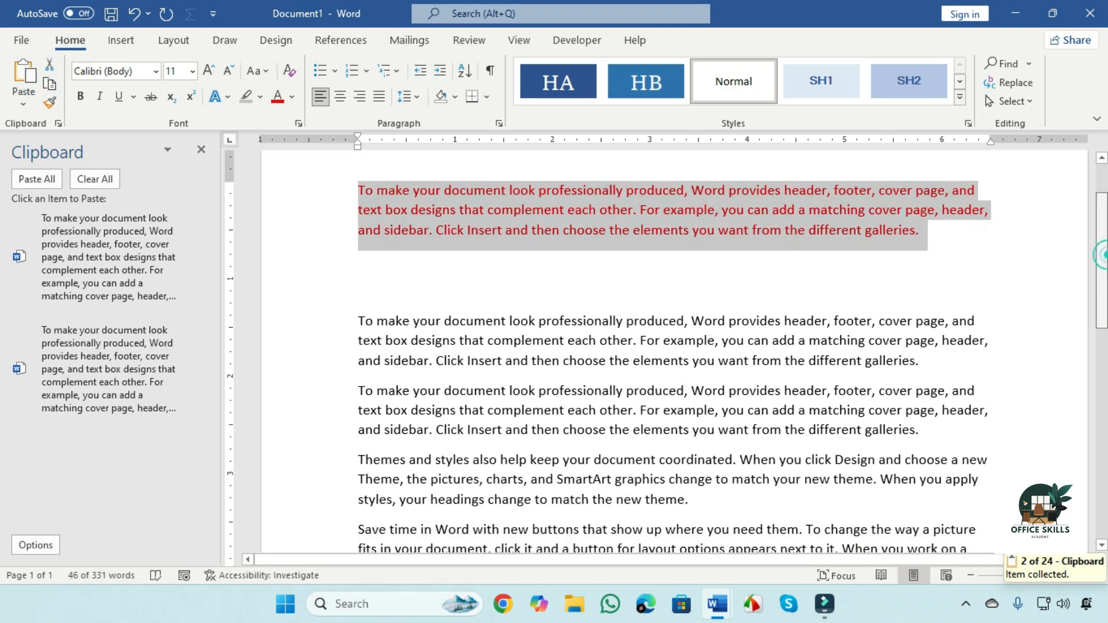
left_click(929, 363)
key("Return")
key("Return")
key("Up")
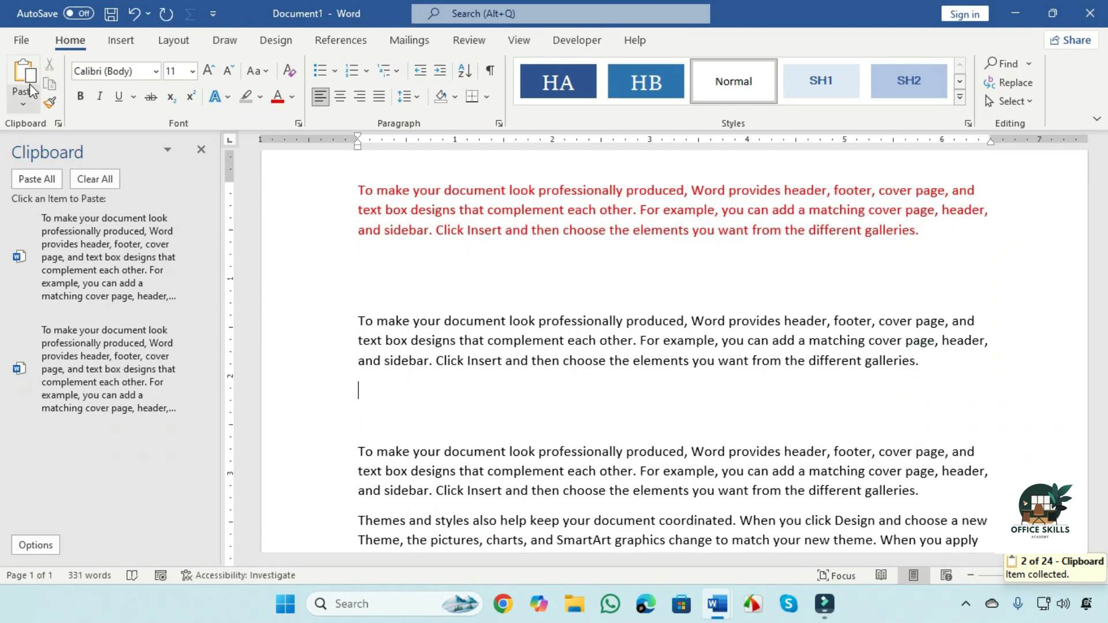
left_click(28, 81)
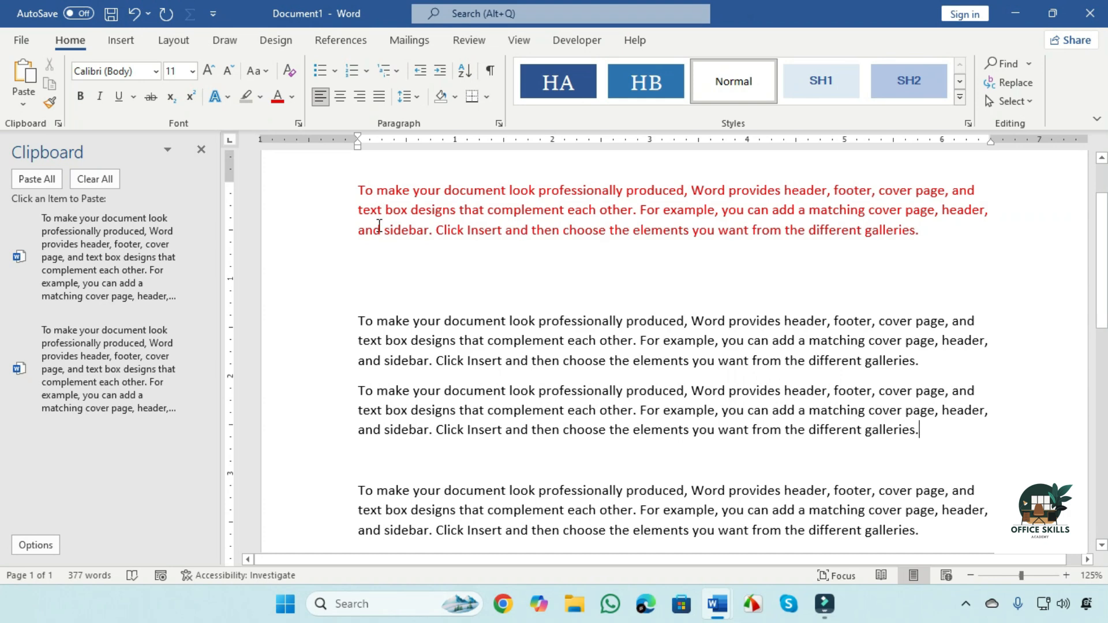
Delete the black pasted copy and paste the copied paragraph in its place with Keep Source Formatting
left_click_drag(926, 433, 347, 395)
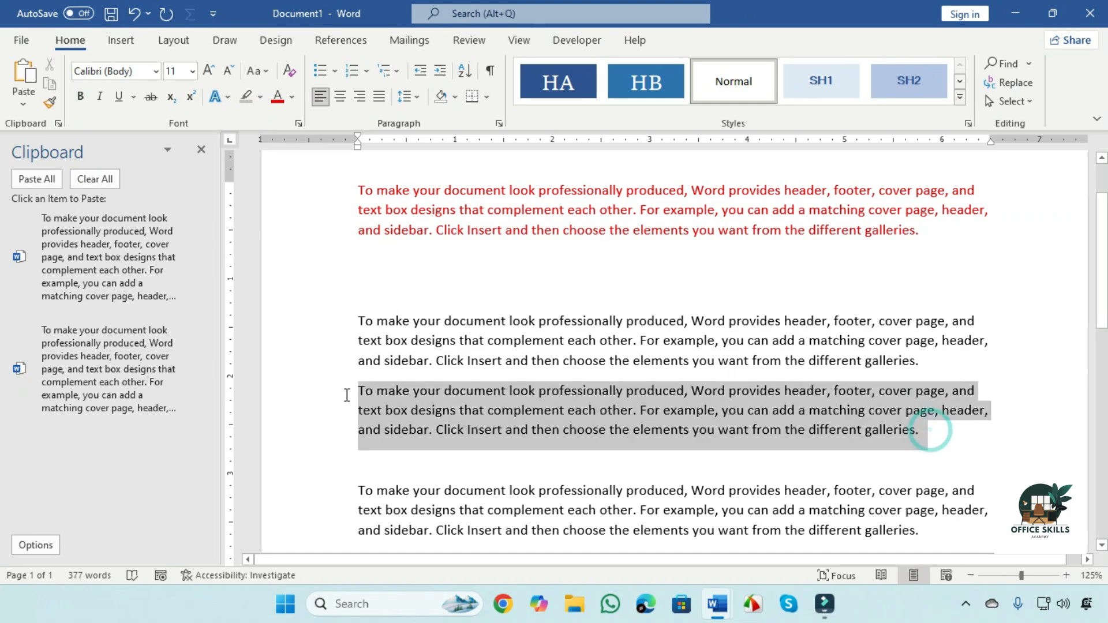
key("Delete")
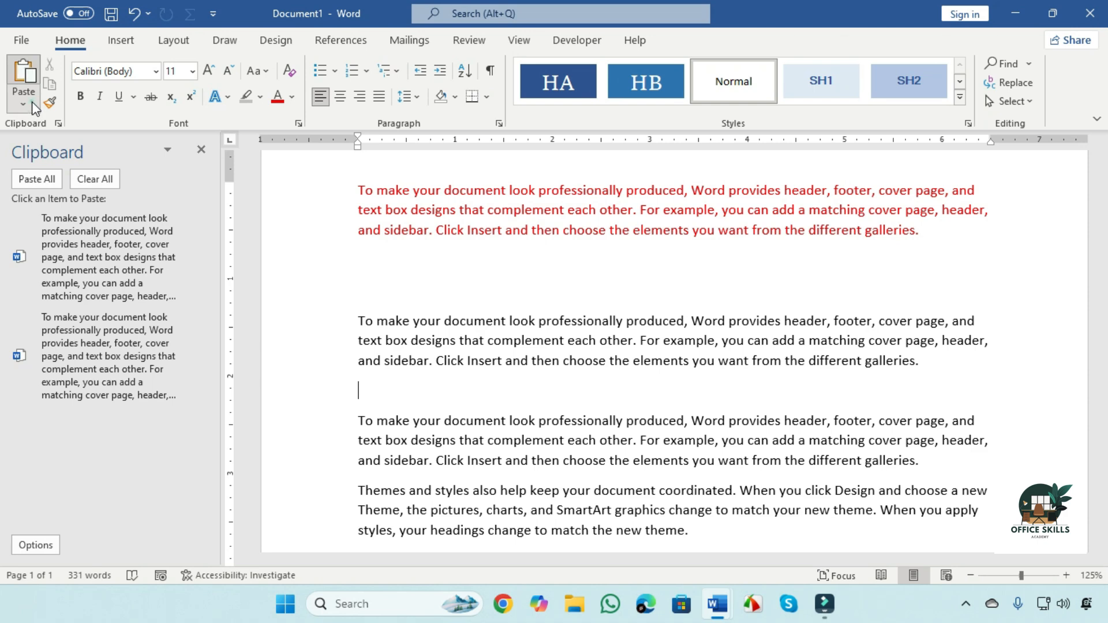
left_click(23, 104)
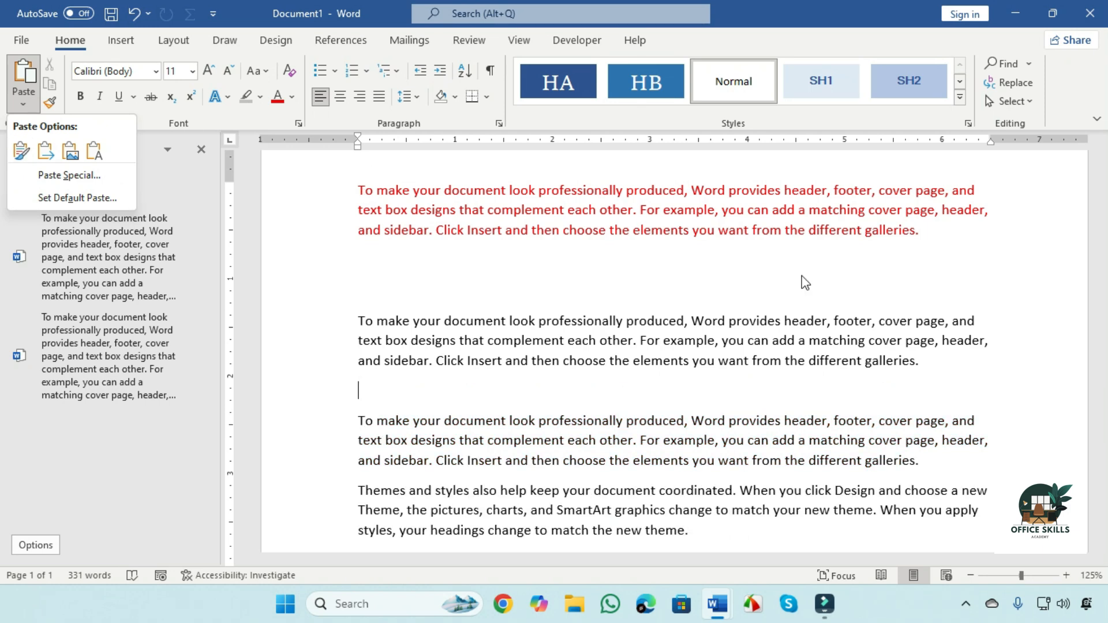
left_click(22, 150)
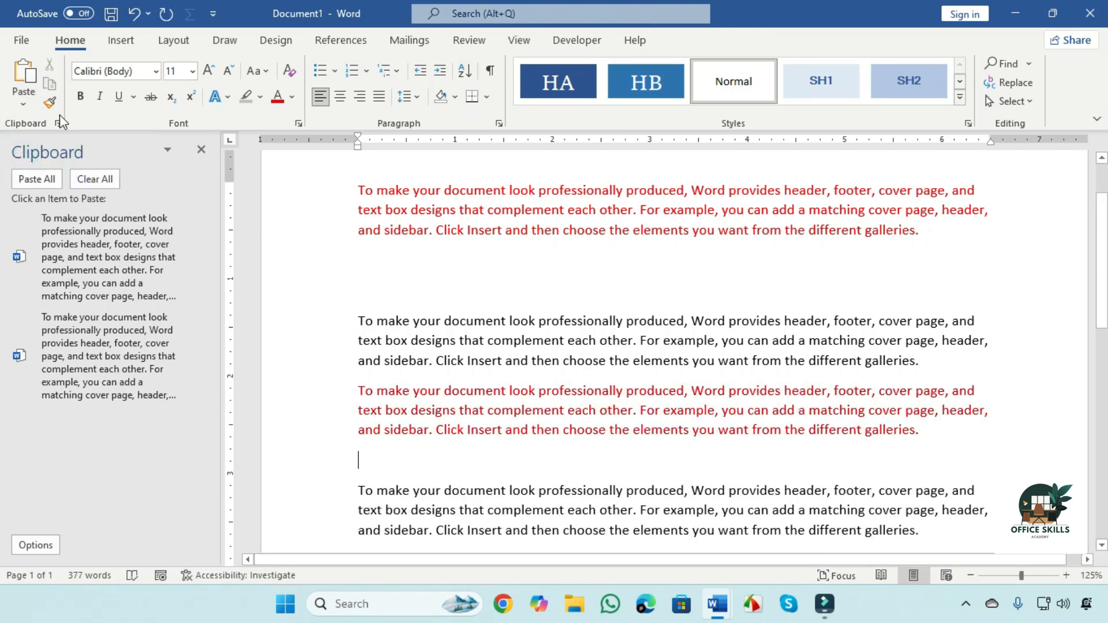
Paste the copied paragraph as a picture below the second red paragraph, and delete that picture
left_click(23, 104)
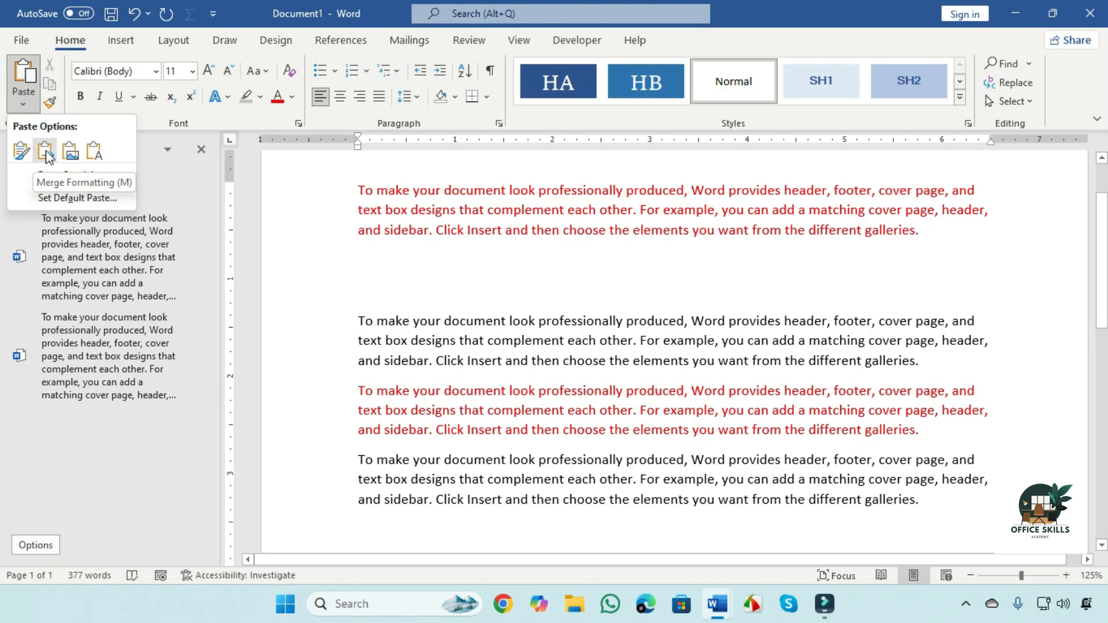
left_click(71, 156)
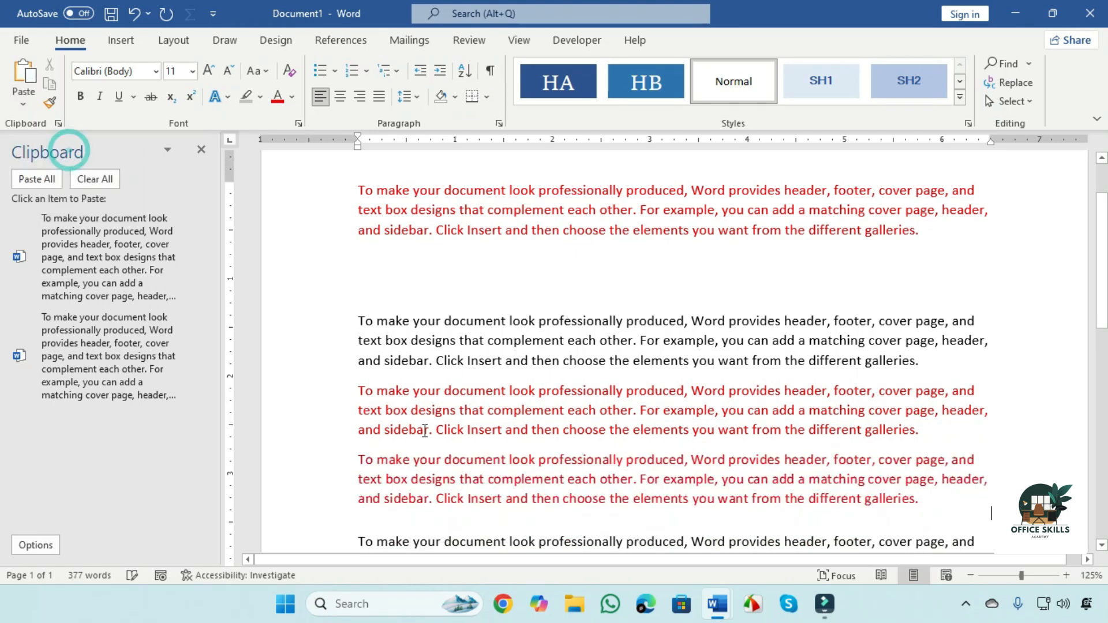
left_click(517, 471)
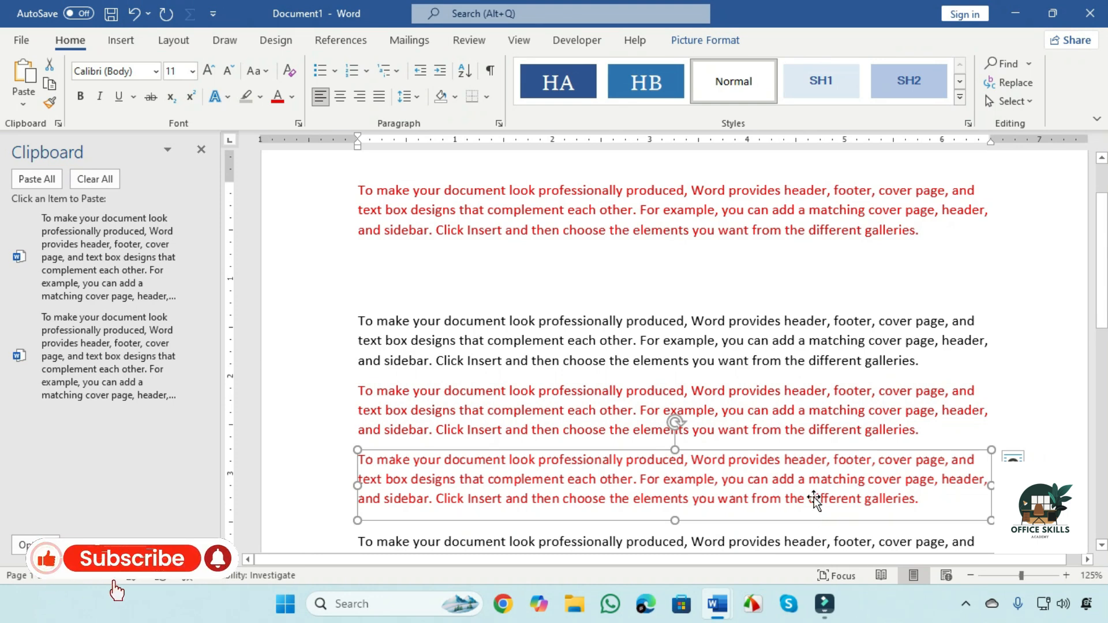
key("Delete")
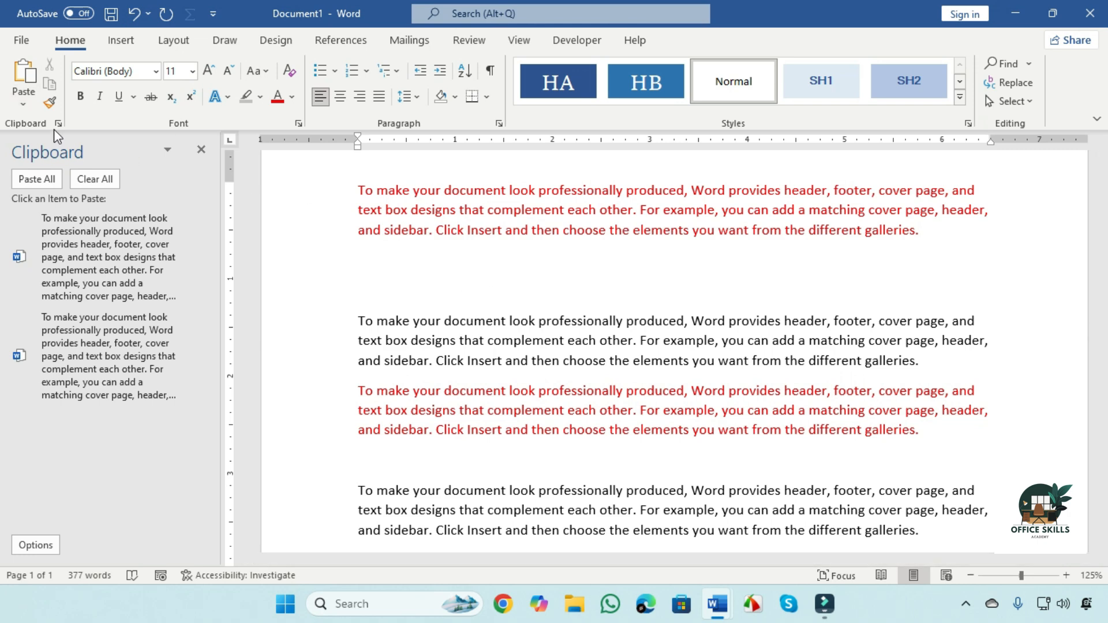
Paste the copied paragraph with Keep Text Only below the second red paragraph, and add blank lines above and below it
left_click(22, 105)
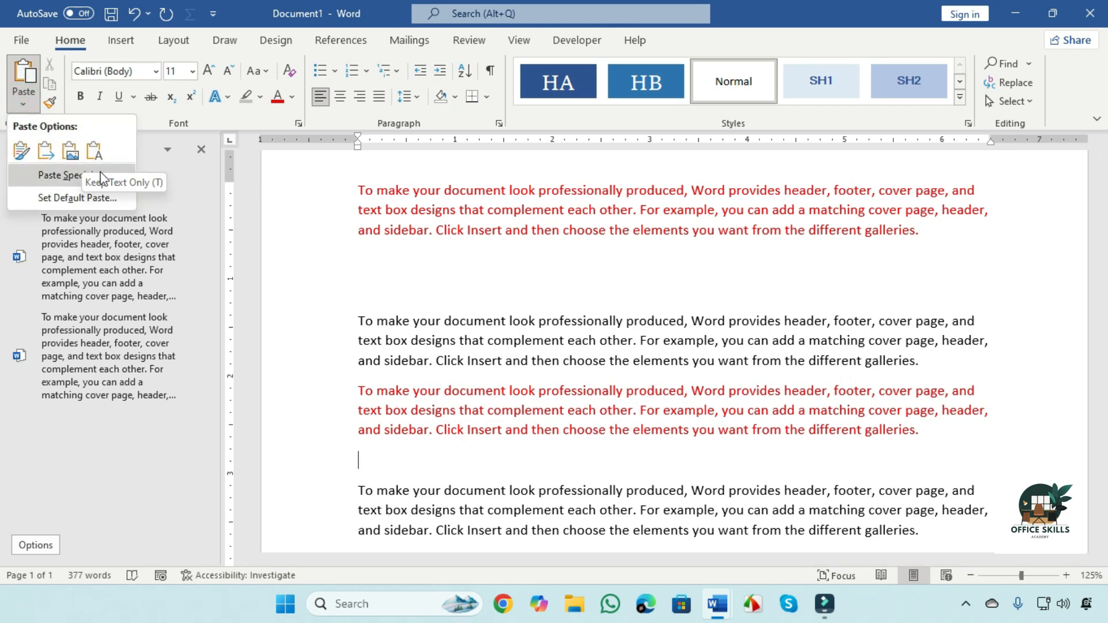
left_click(94, 150)
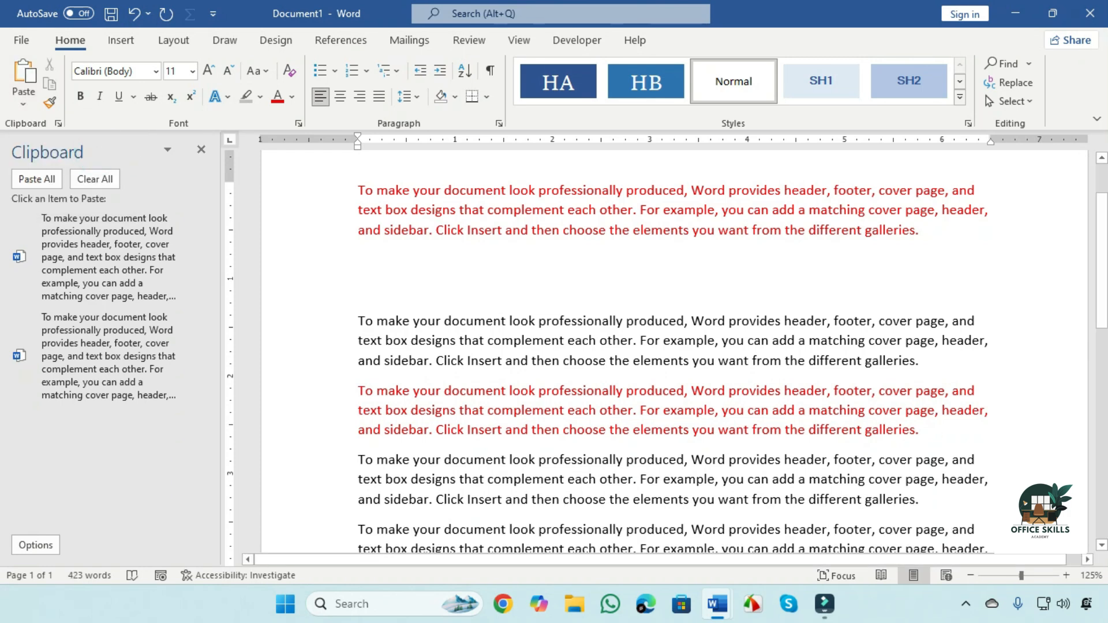
scroll(1082, 362, "down", 2)
left_click(959, 387)
key("Return")
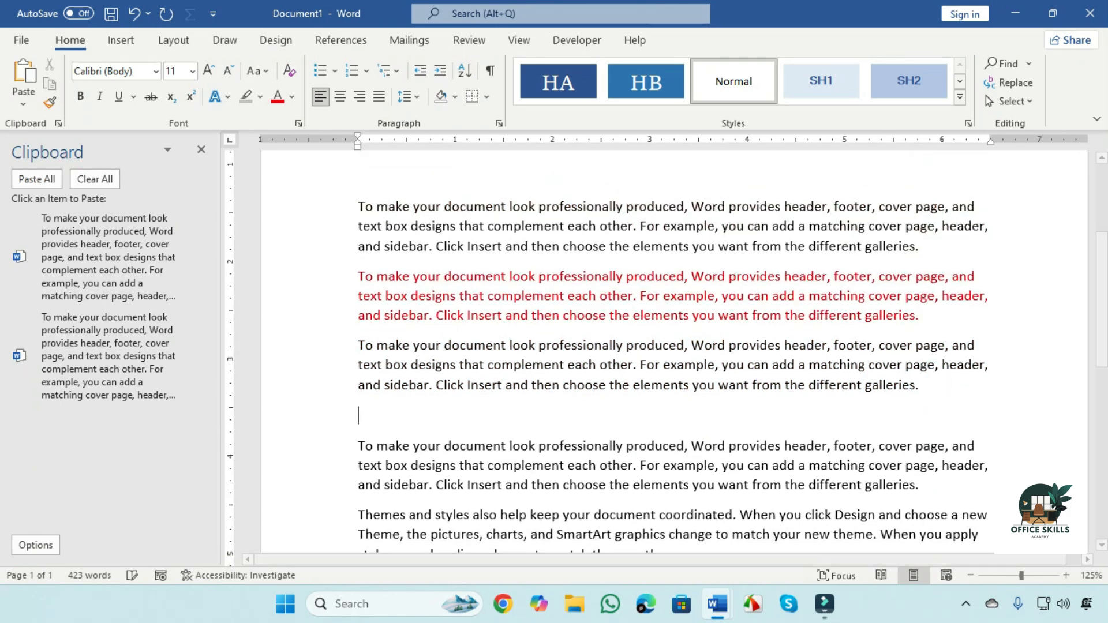
left_click(945, 315)
key("Return")
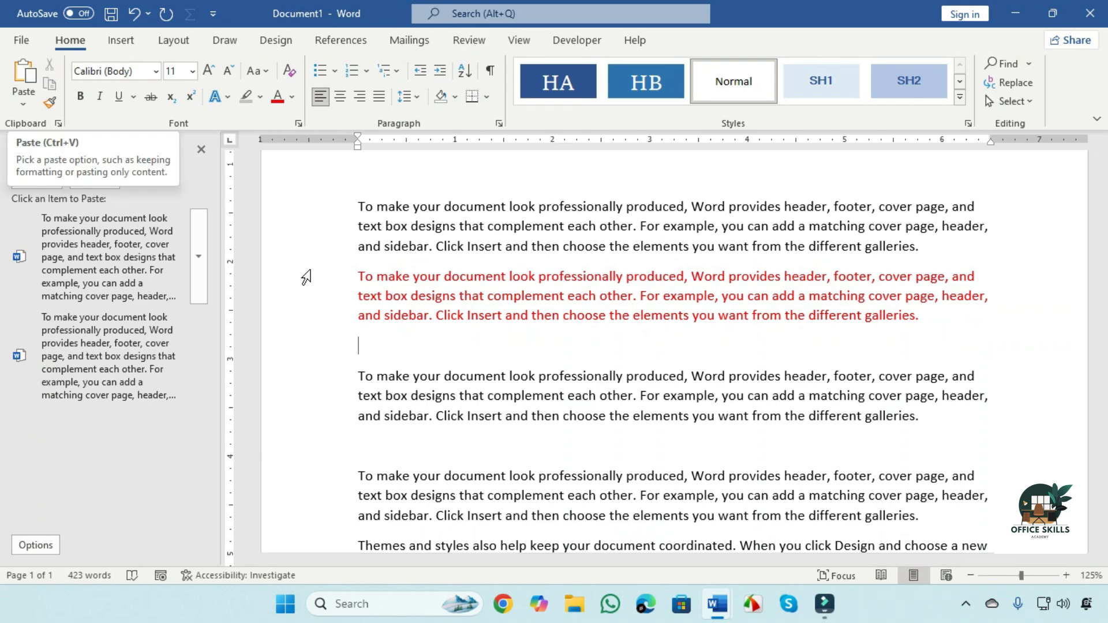
Close the Clipboard pane and review the paste options for the blank line below the top red paragraph
left_click(201, 150)
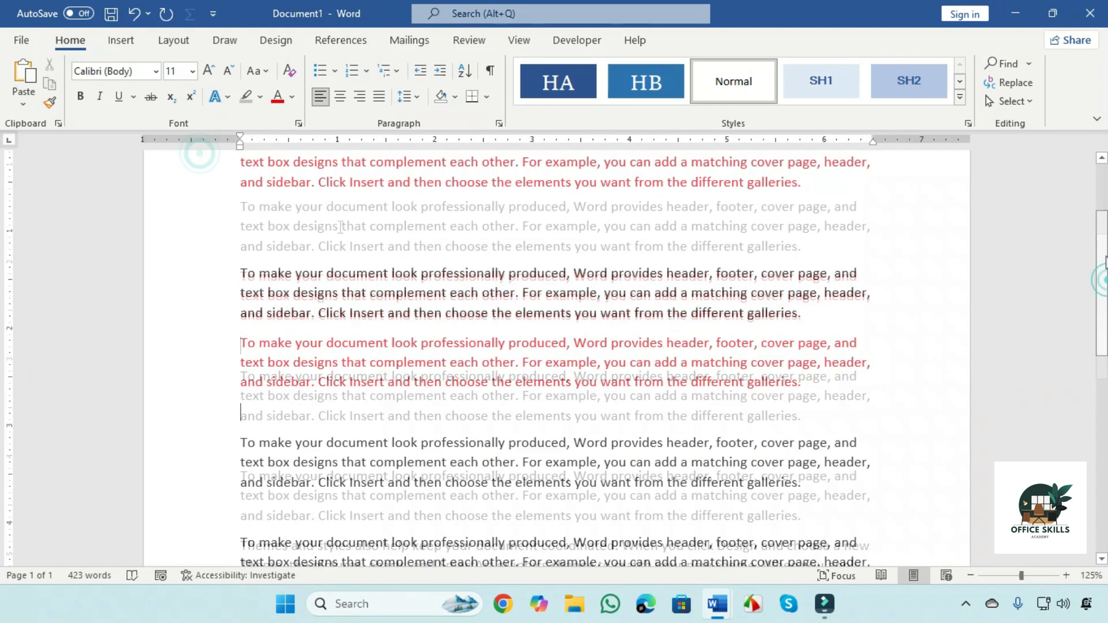
left_click(312, 331)
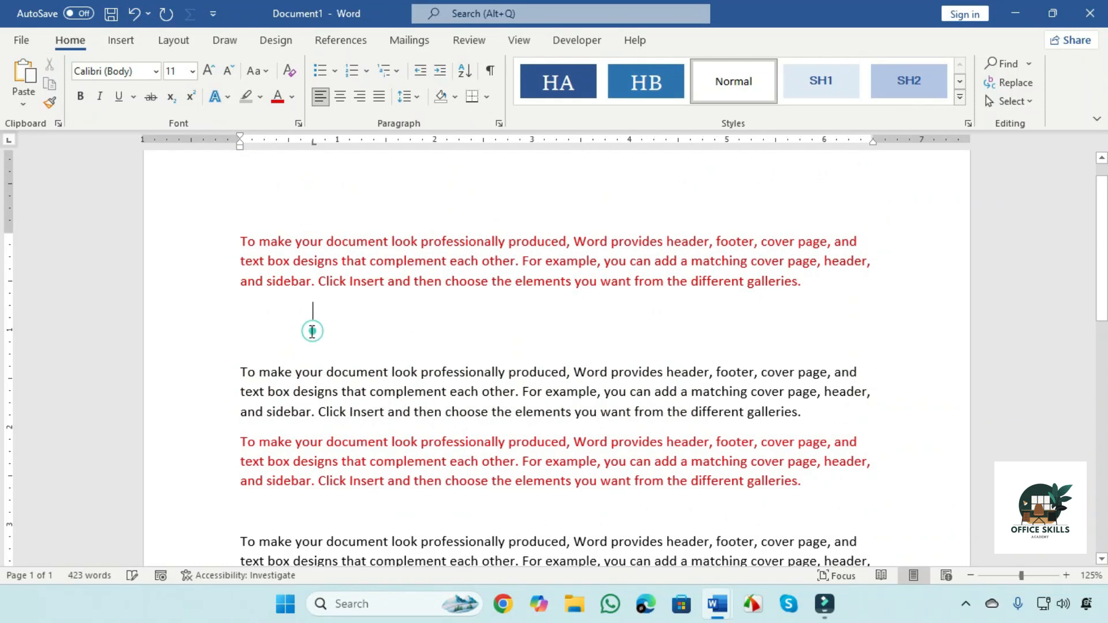
left_click(261, 329)
left_click(19, 105)
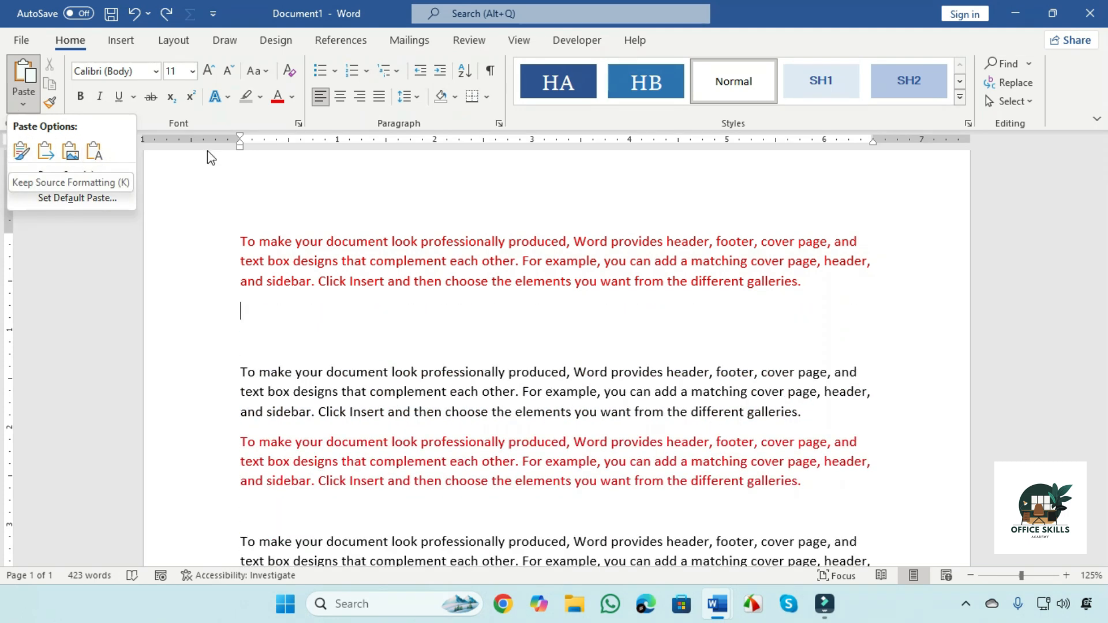
left_click(714, 338)
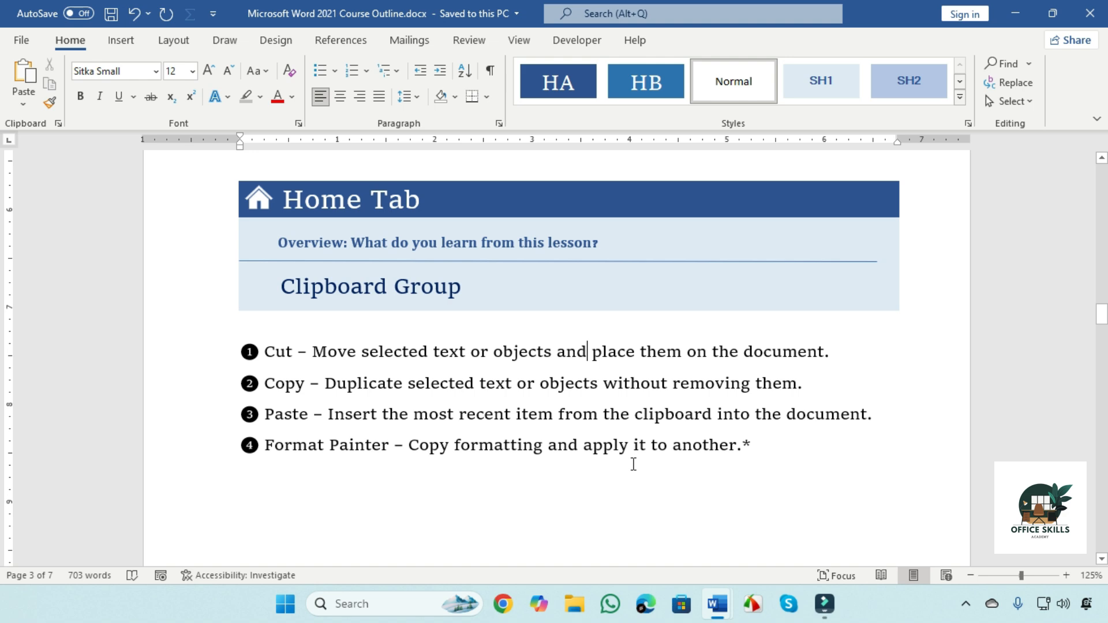
Remove the asterisk ending the Format Painter line in the Microsoft Word 2021 Course Outline document, and return to Document1
left_click(763, 433)
key("BackSpace")
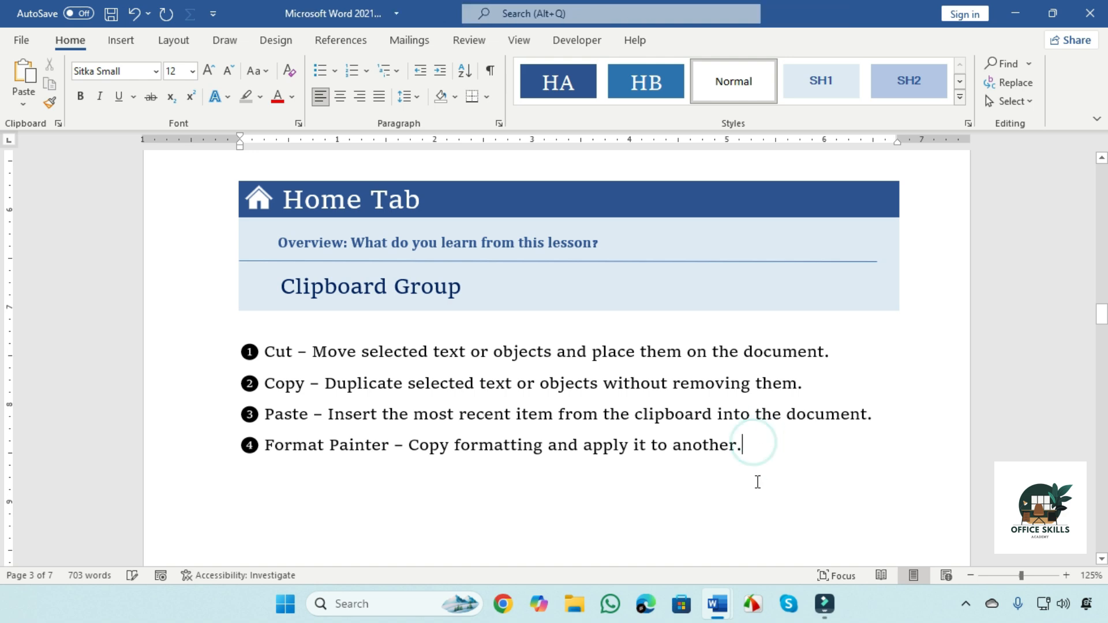
mouse_move(710, 605)
left_click(767, 545)
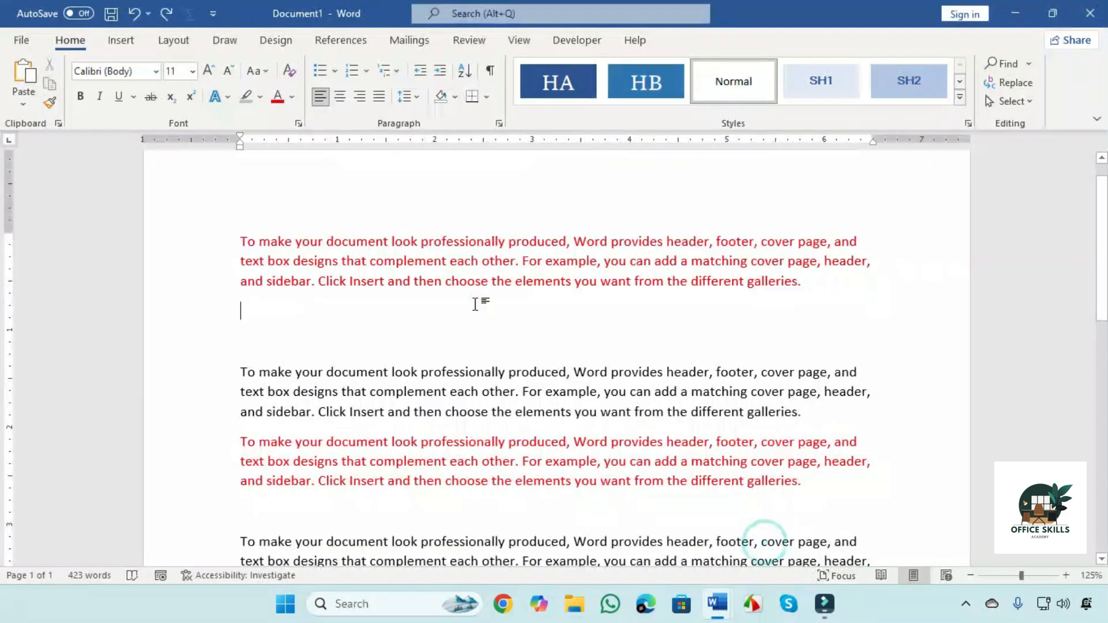
Delete the red paragraph at the start of the document together with the blank lines below it
left_click(309, 312)
triple_click(810, 286)
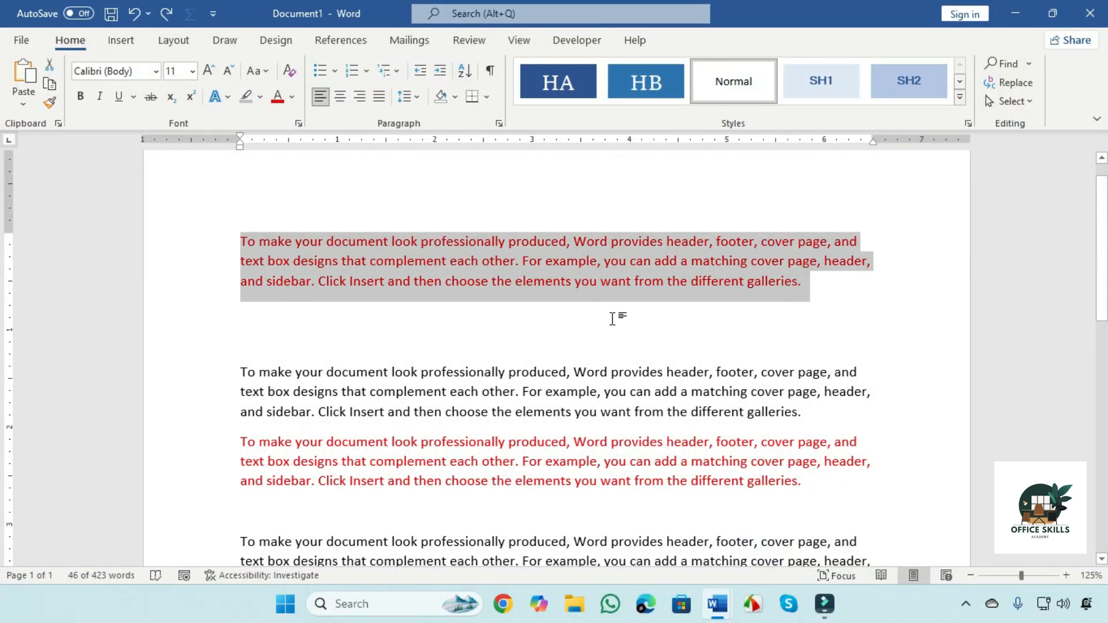
key("Delete")
key("Delete")
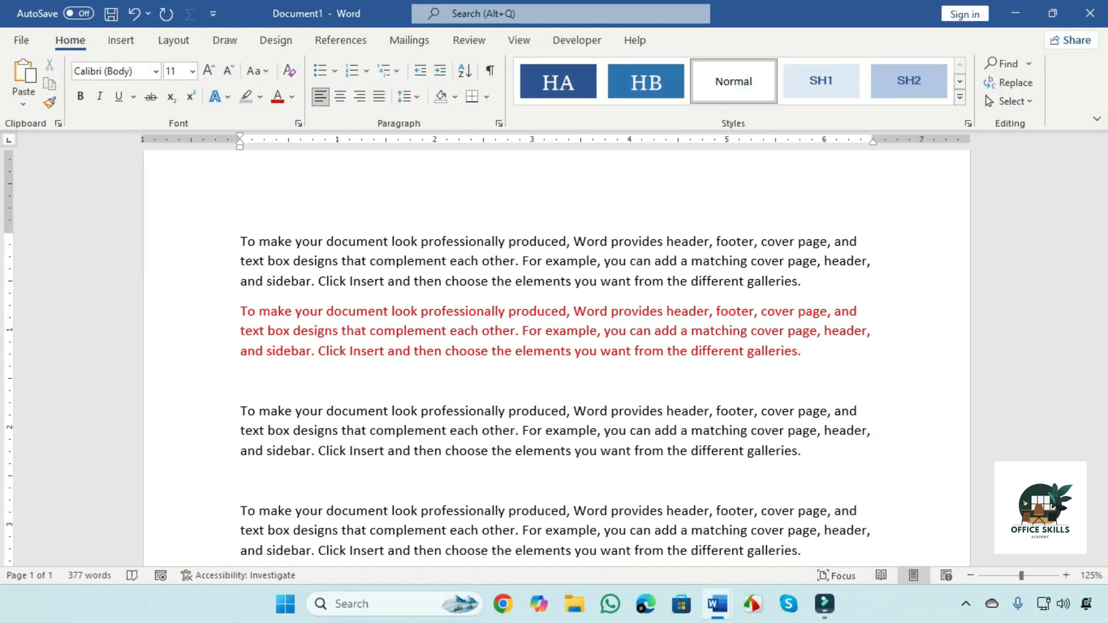
Split the first paragraph after "professionally", leaving one blank line between the two parts and no blank lines above
scroll(419, 316, "up", 2)
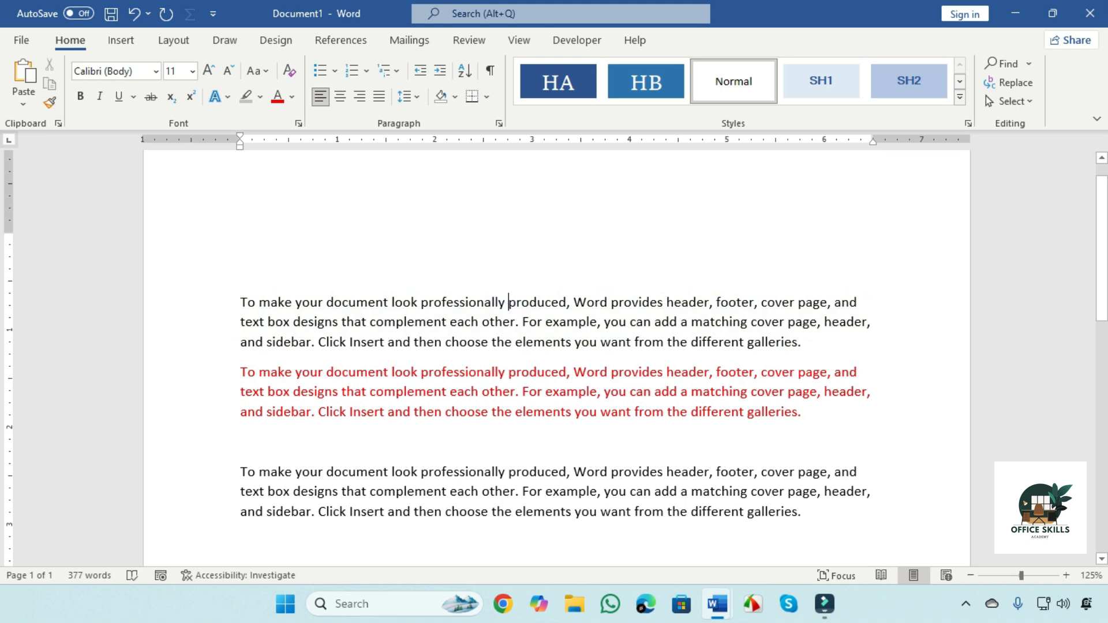
key("Return")
key("Return")
left_click_drag(546, 300, 233, 309)
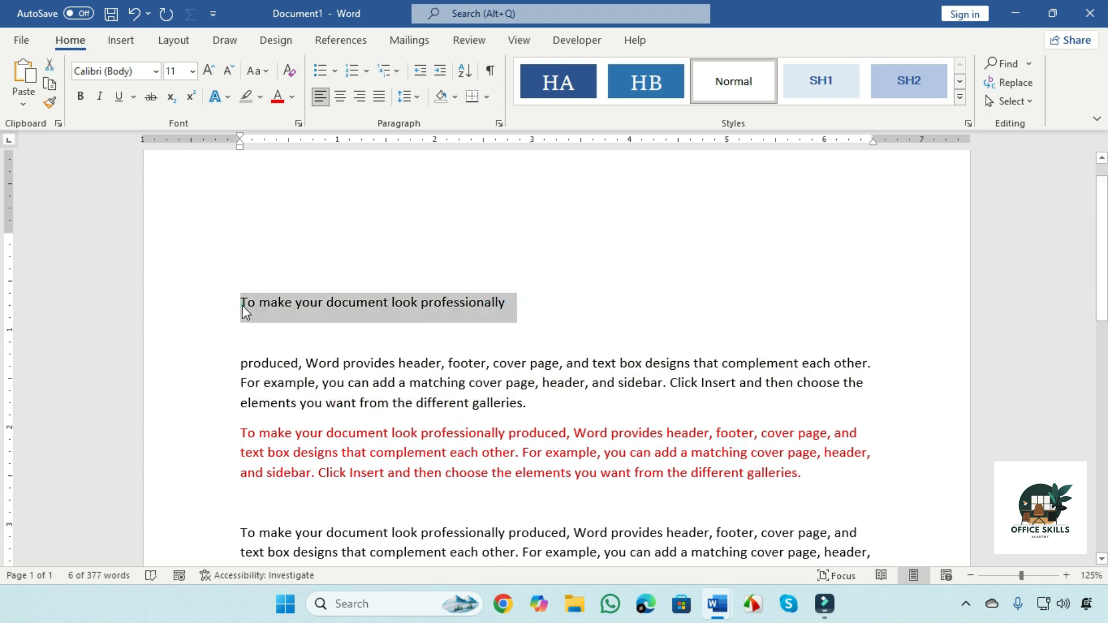
left_click(243, 307)
scroll(249, 312, "down", 2)
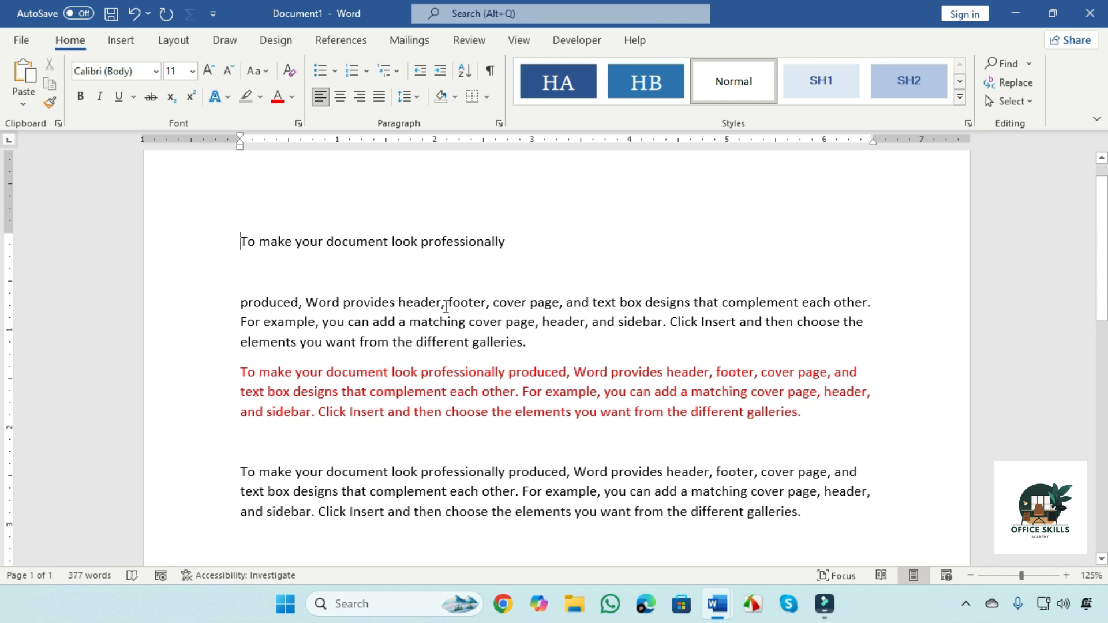
Split the second line after "header" with three line breaks so that "produced, Word provides header" stands alone
left_click(446, 306)
key("Return")
key("Return")
key("Return")
left_click(451, 302)
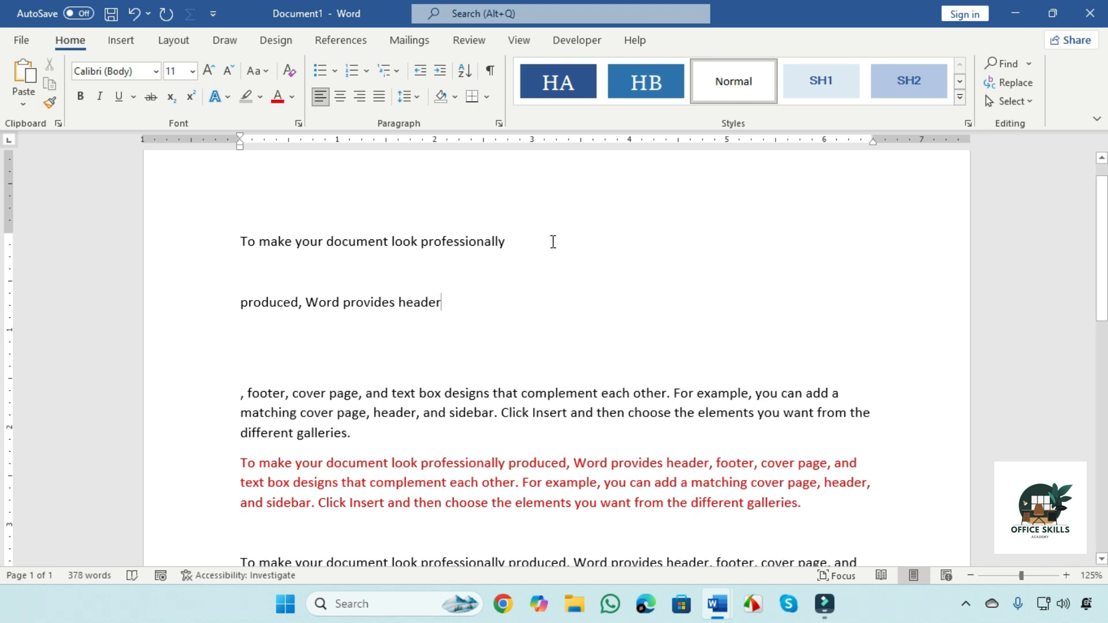
Format the line "To make your document look professionally" in Sitka Small at size 22
left_click_drag(553, 241, 163, 240)
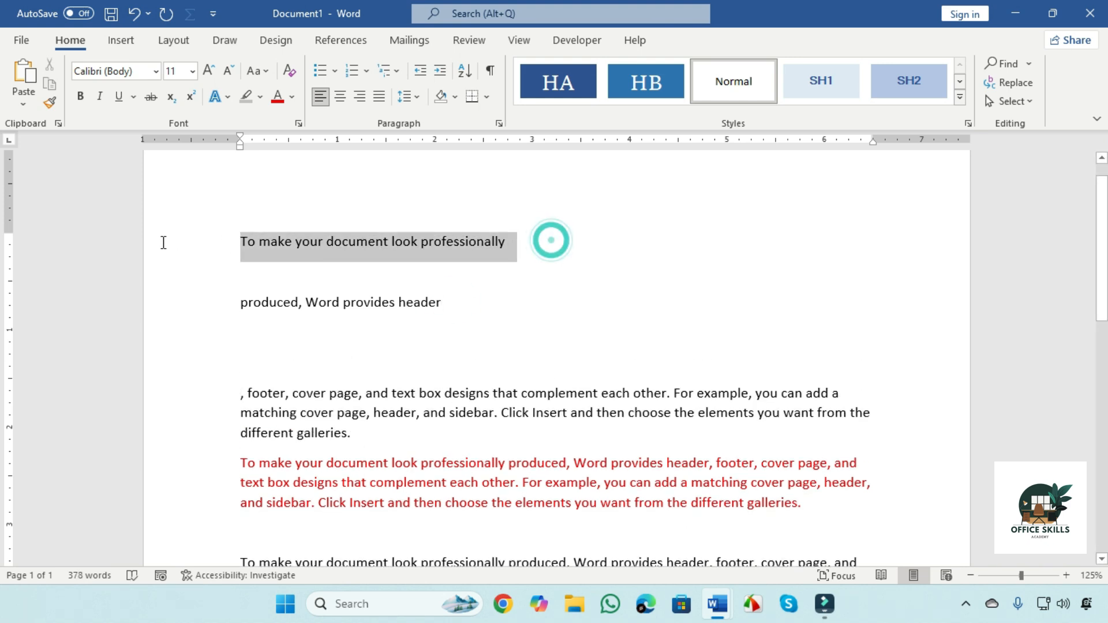
left_click(193, 72)
left_click(179, 266)
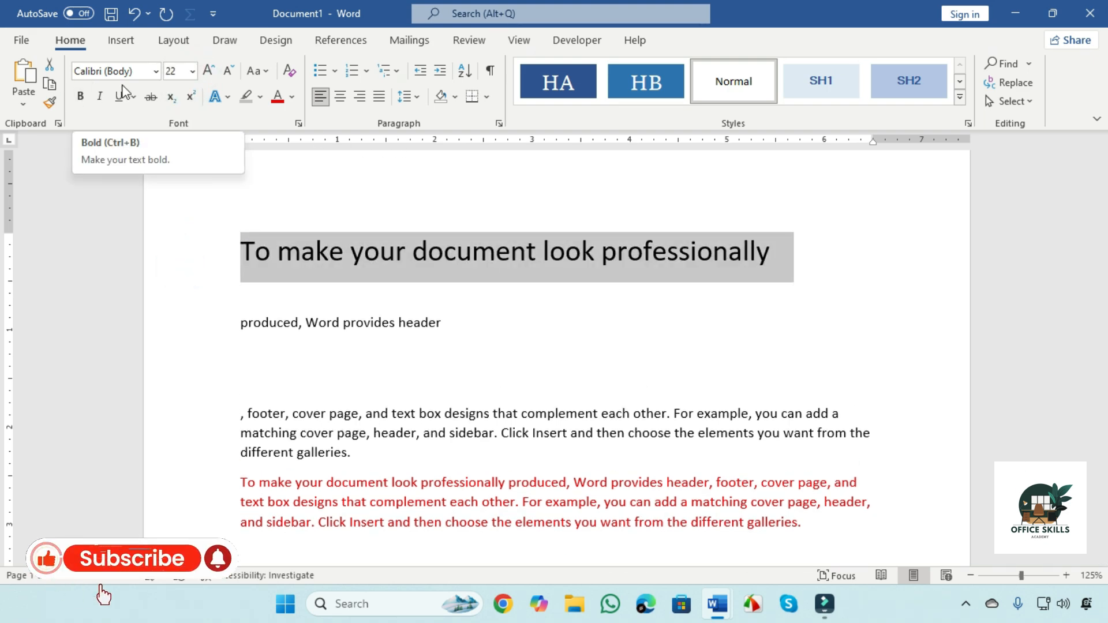
left_click(155, 71)
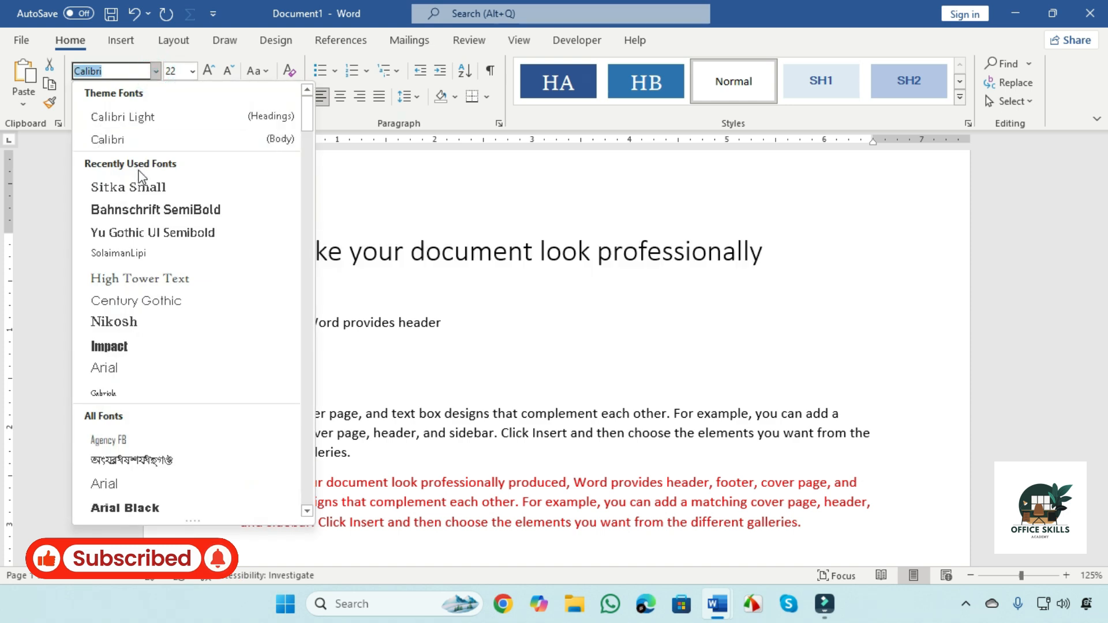
left_click(128, 187)
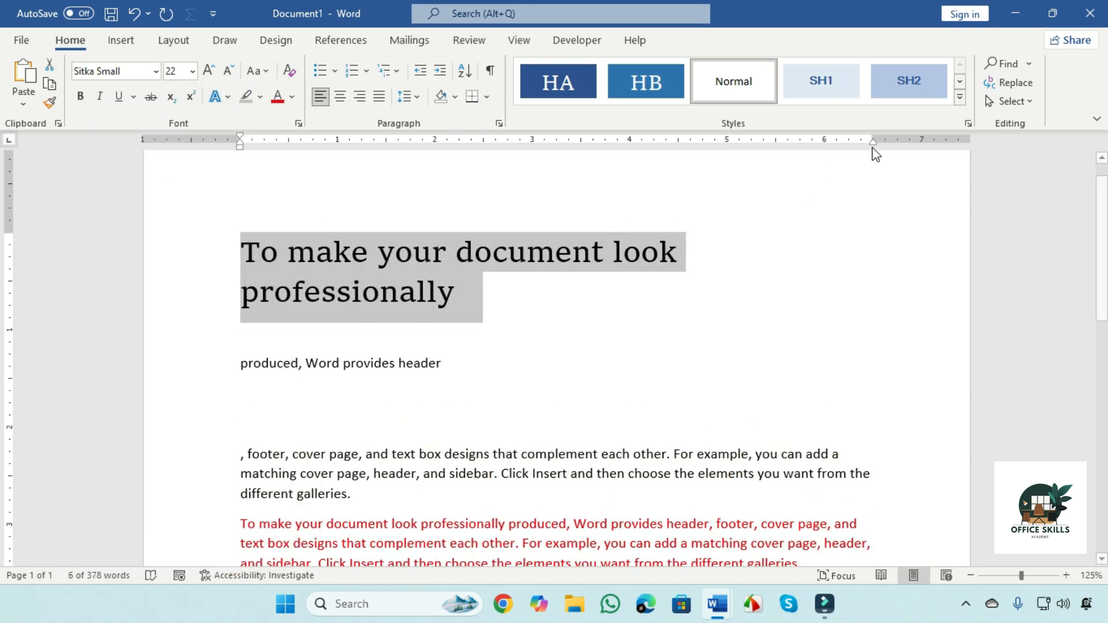
Delete "professionally" from the large first line and highlight the remaining text in yellow
left_click(459, 284)
double_click(469, 292)
key("BackSpace")
left_click_drag(687, 254, 224, 258)
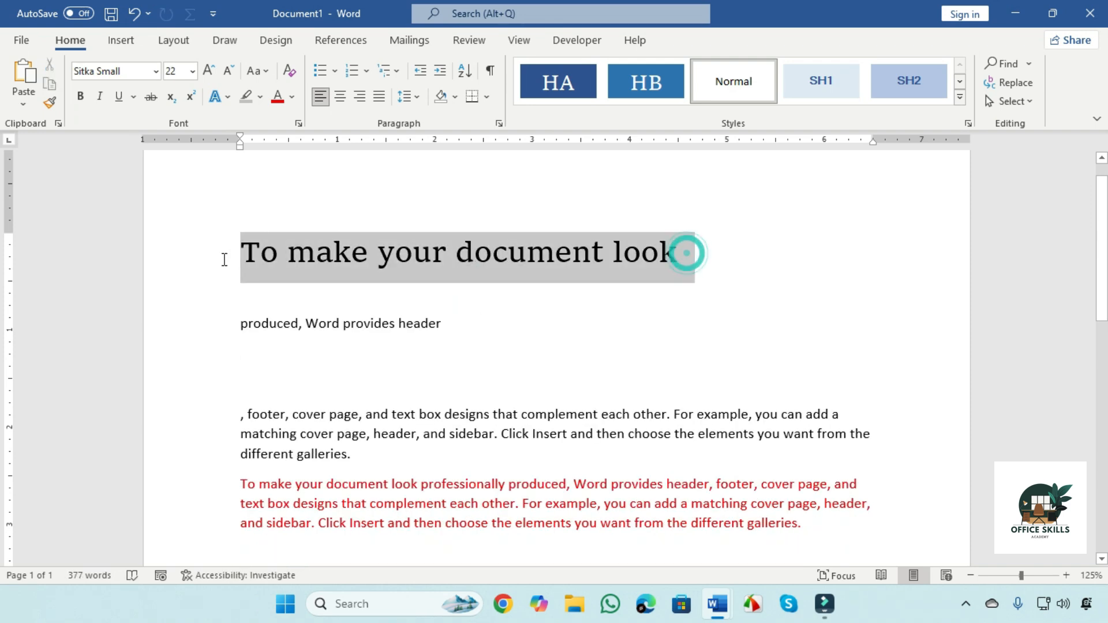
left_click(261, 97)
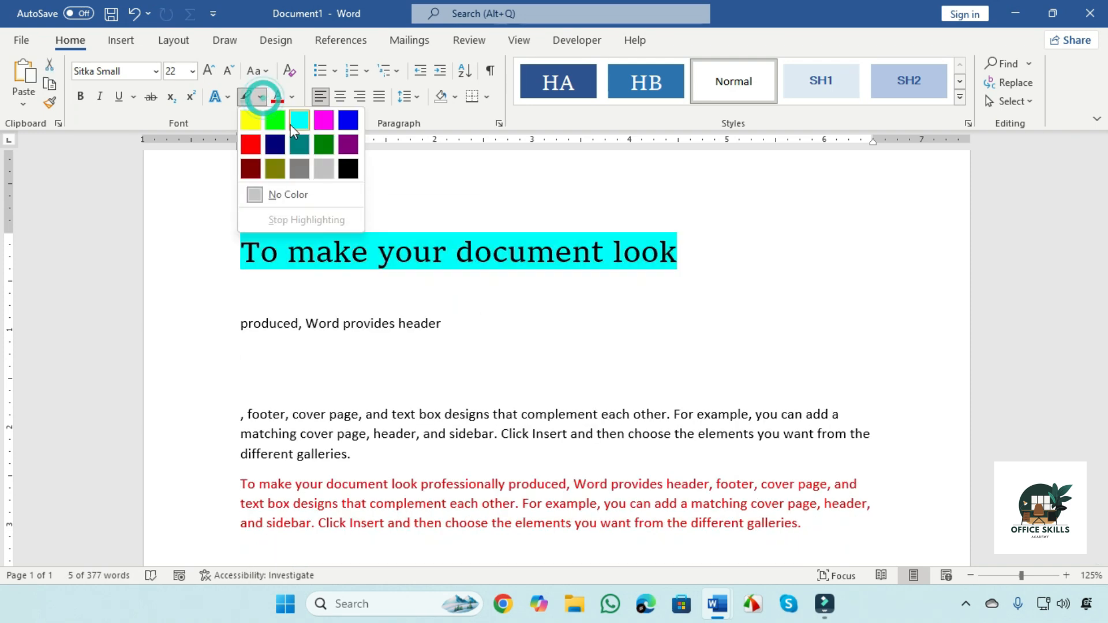
left_click(250, 121)
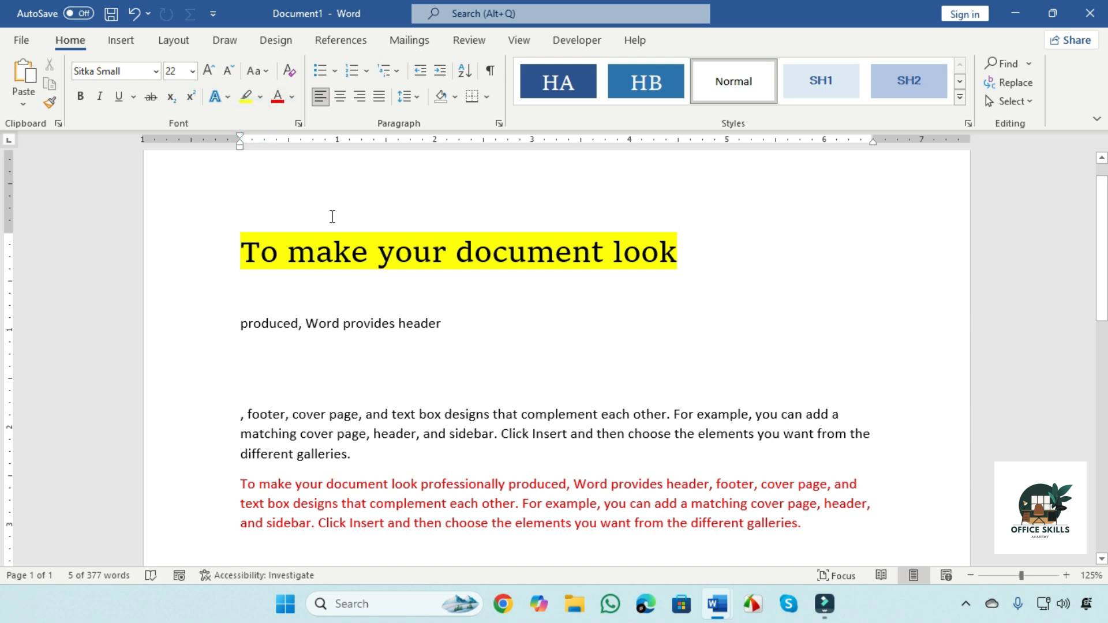
Compare the font formatting of the highlighted line "To make your document look" with the plain line "produced, Word provides header"
left_click(335, 290)
left_click_drag(704, 259, 151, 257)
left_click(505, 300)
left_click_drag(492, 329, 238, 324)
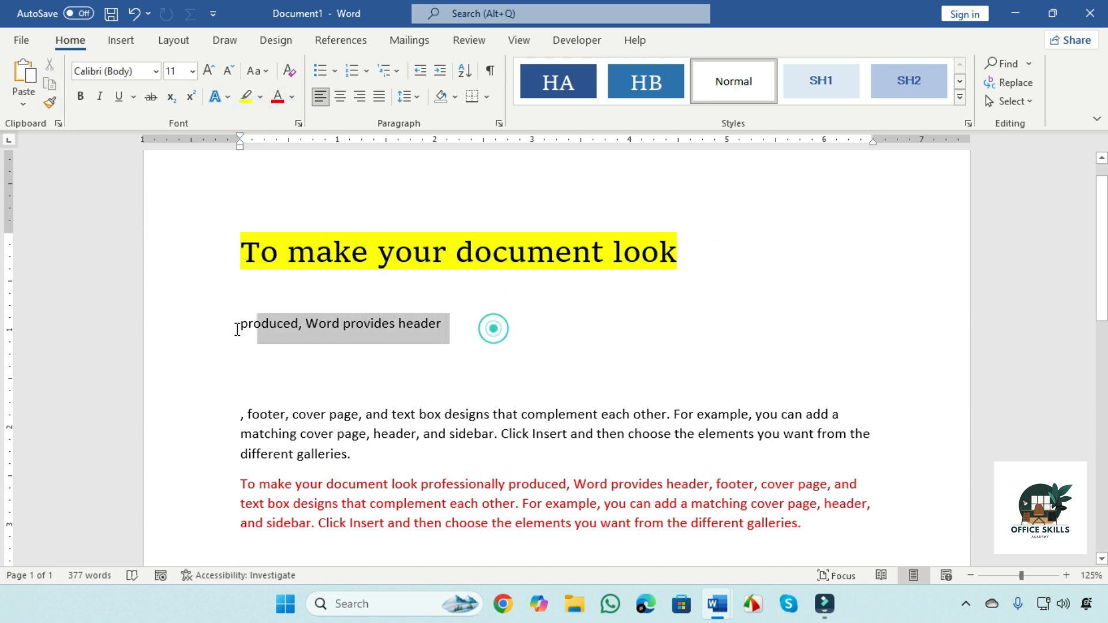
left_click(531, 329)
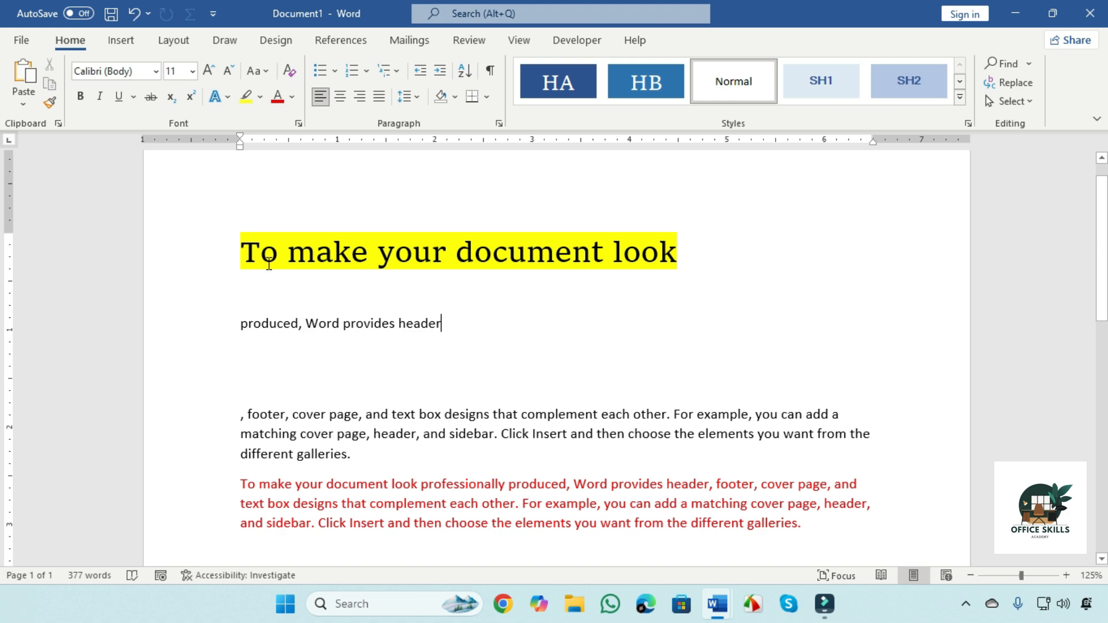
double_click(315, 253)
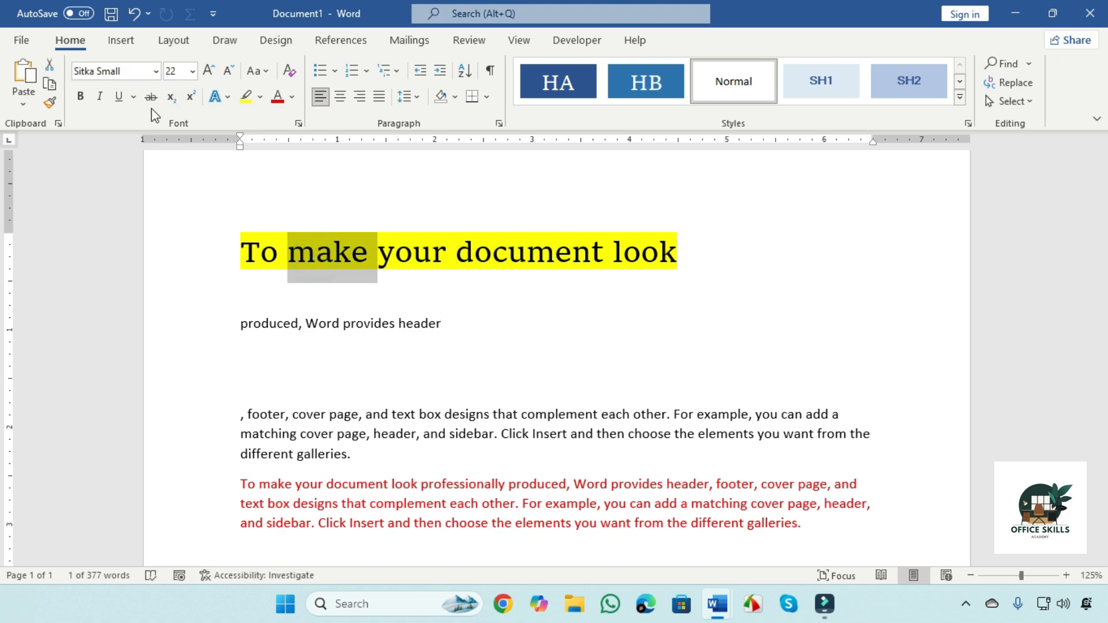
left_click(369, 313)
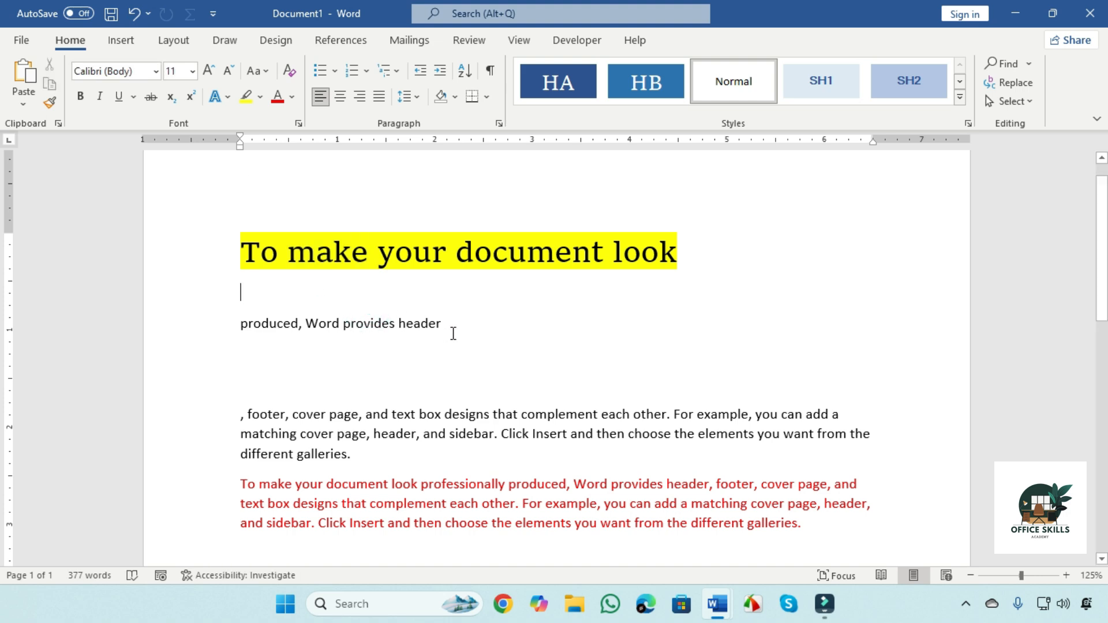
left_click_drag(231, 248, 687, 260)
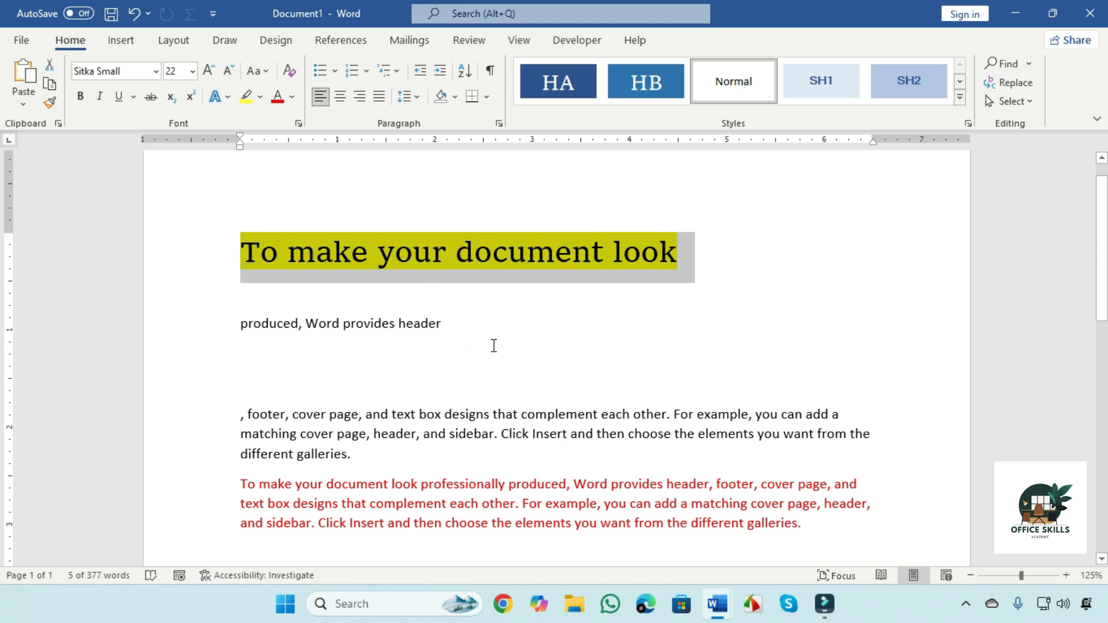
left_click_drag(486, 335, 174, 329)
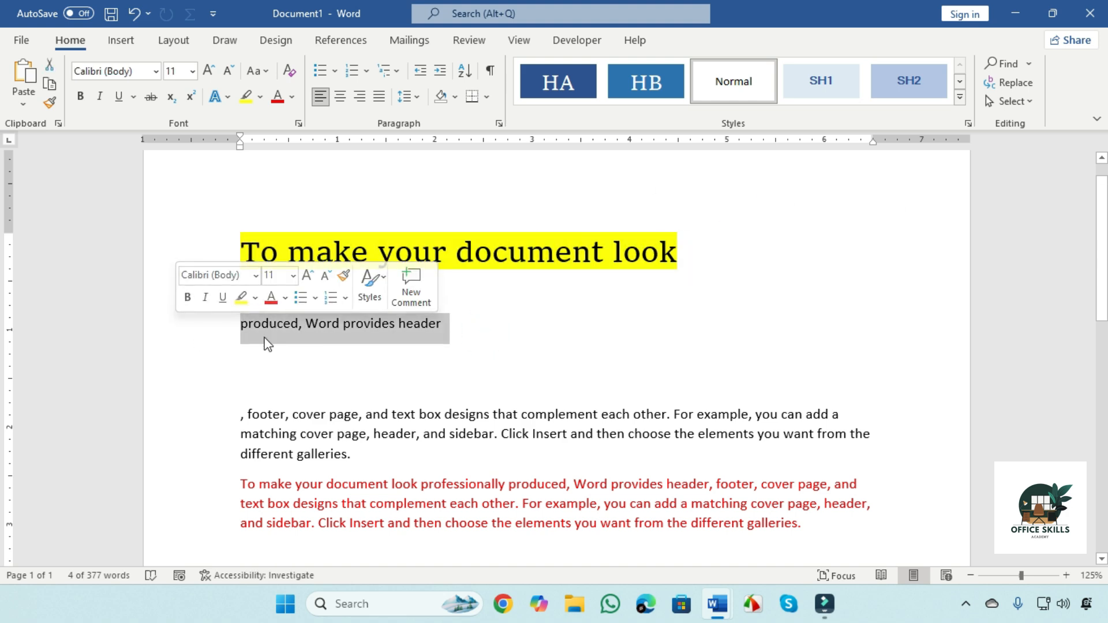
left_click(658, 319)
Copy the formatting of "To make your document look" onto the line "produced, Word provides header" with the Format Painter
left_click_drag(718, 248, 198, 251)
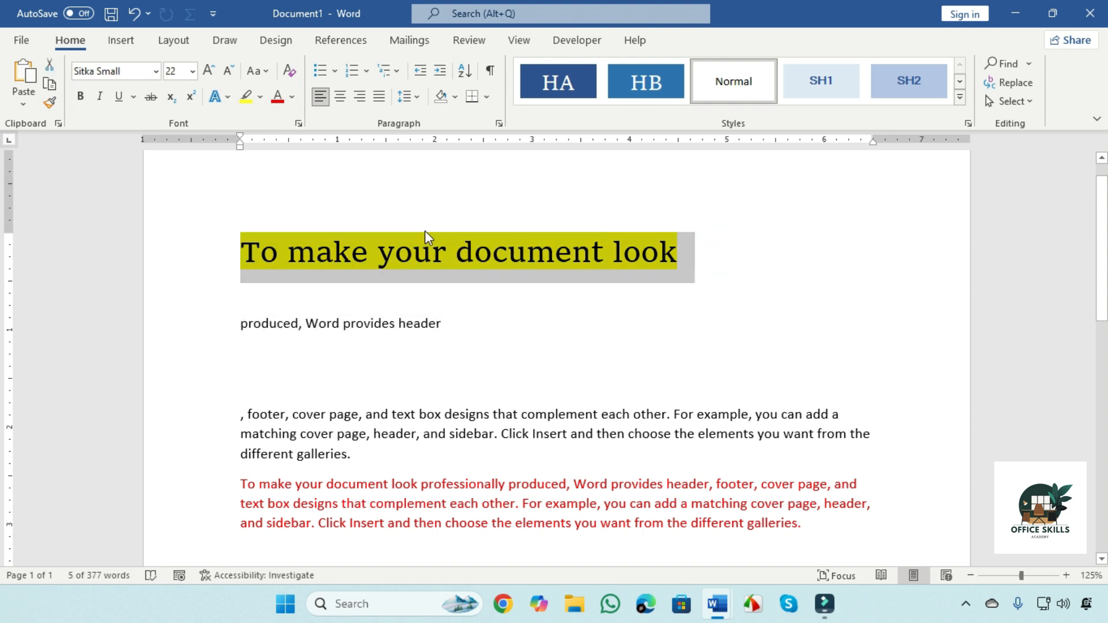
left_click(50, 104)
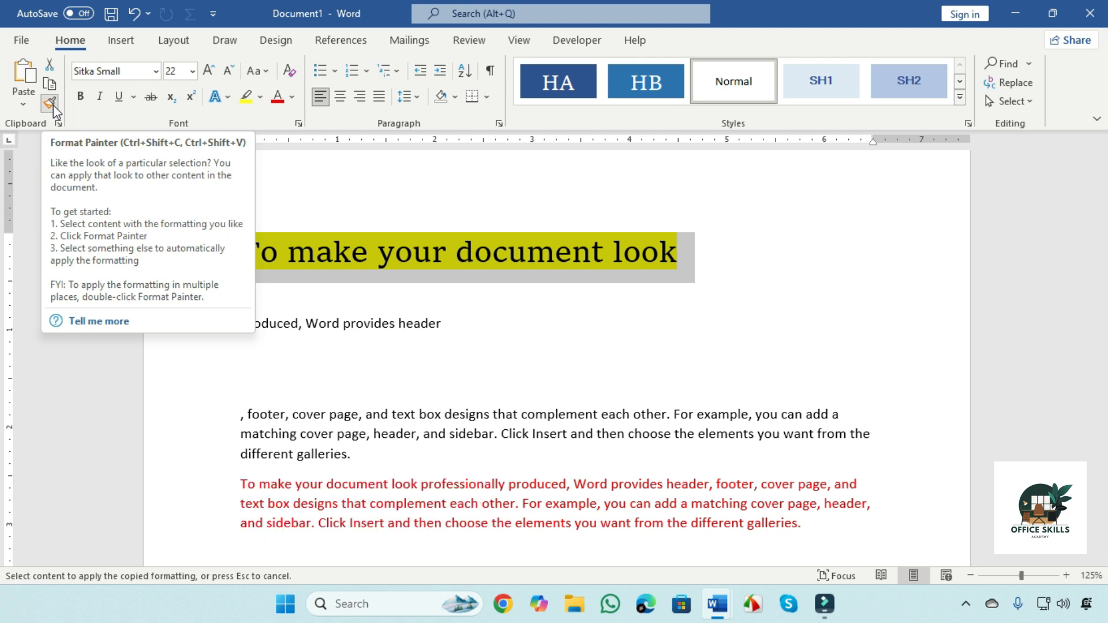
left_click(51, 104)
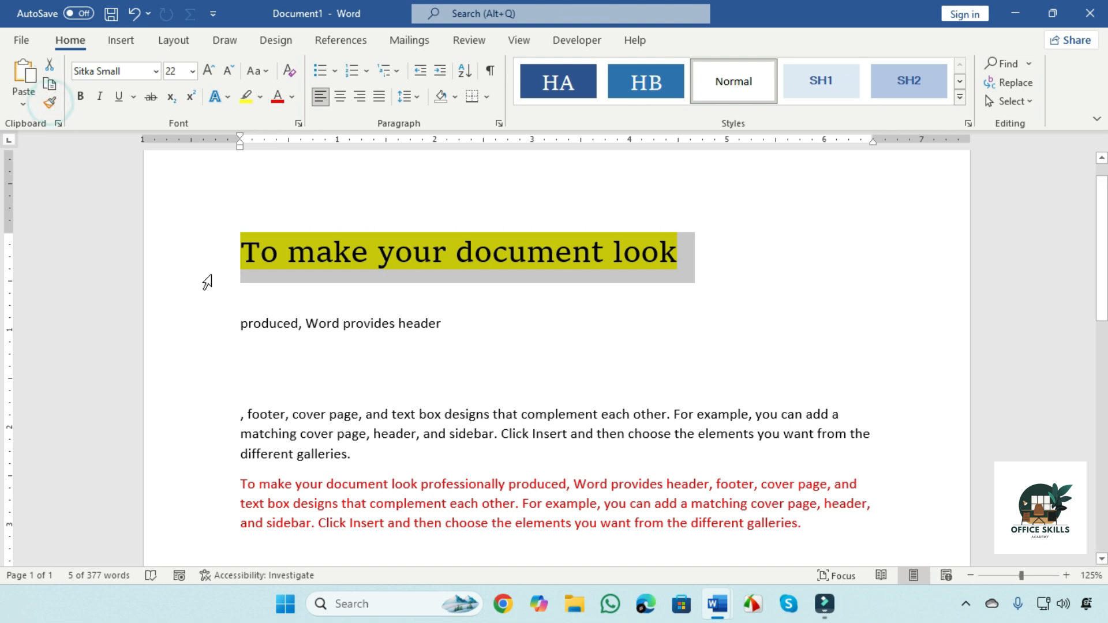
left_click(49, 103)
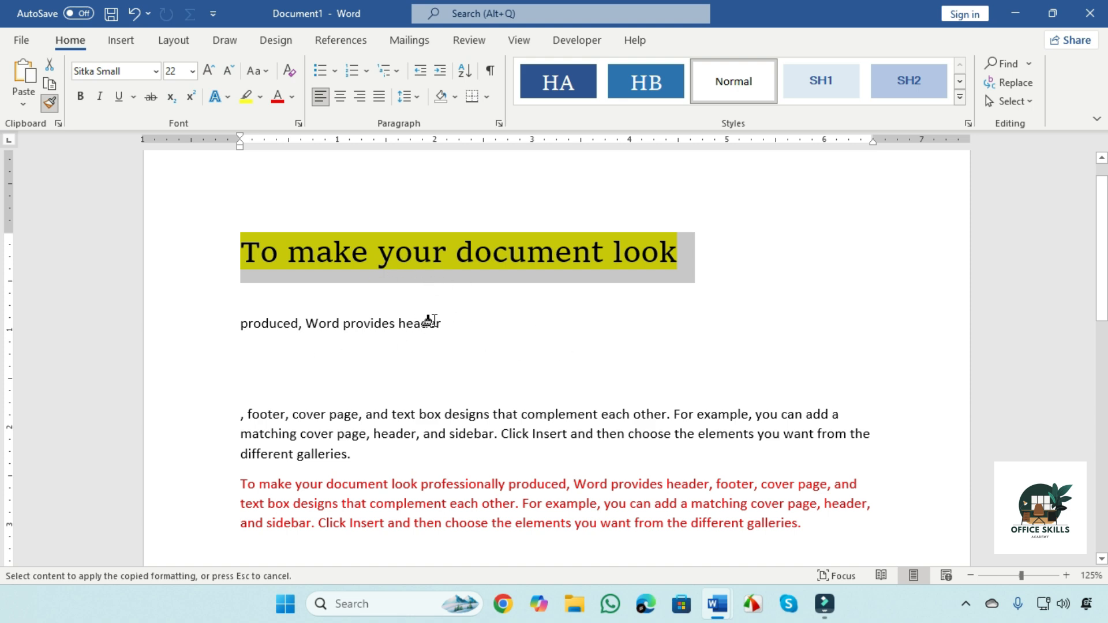
left_click_drag(503, 328, 183, 329)
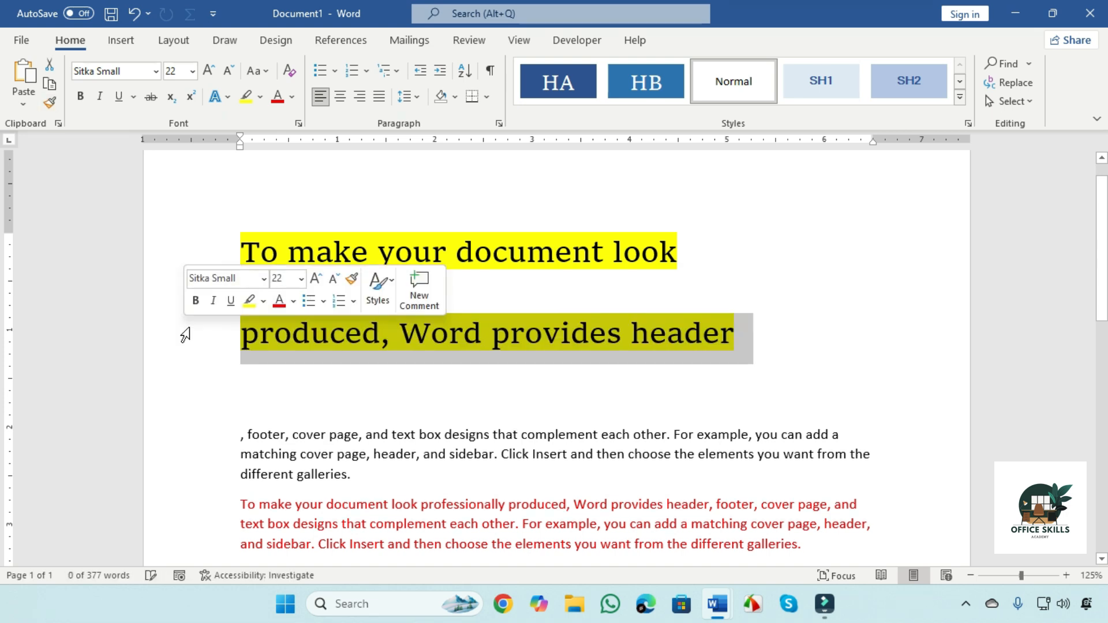
left_click(293, 365)
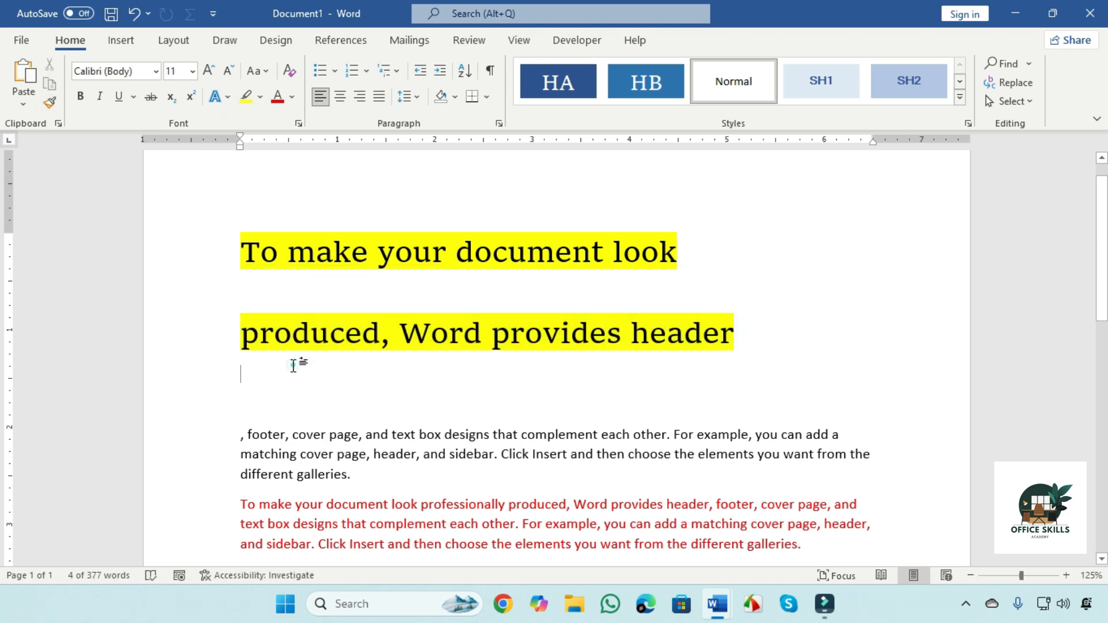
left_click(250, 254)
left_click(287, 330)
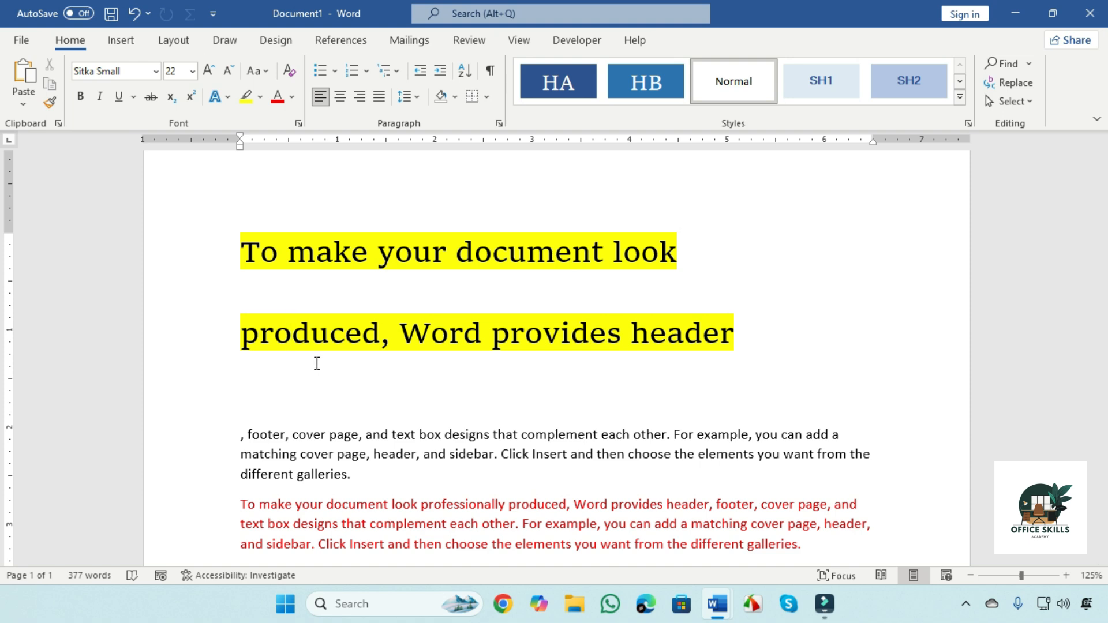
scroll(292, 329, "down", 1)
scroll(292, 260, "up", 2)
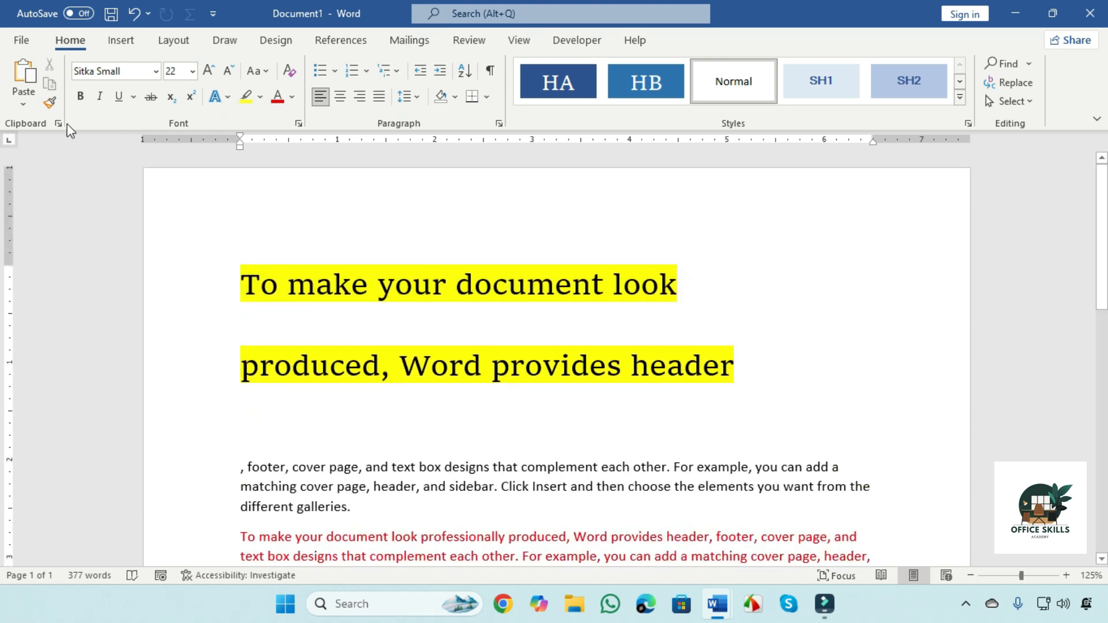
mouse_move(1101, 209)
left_mouse_down()
mouse_move(1100, 249)
mouse_move(1100, 209)
left_mouse_up()
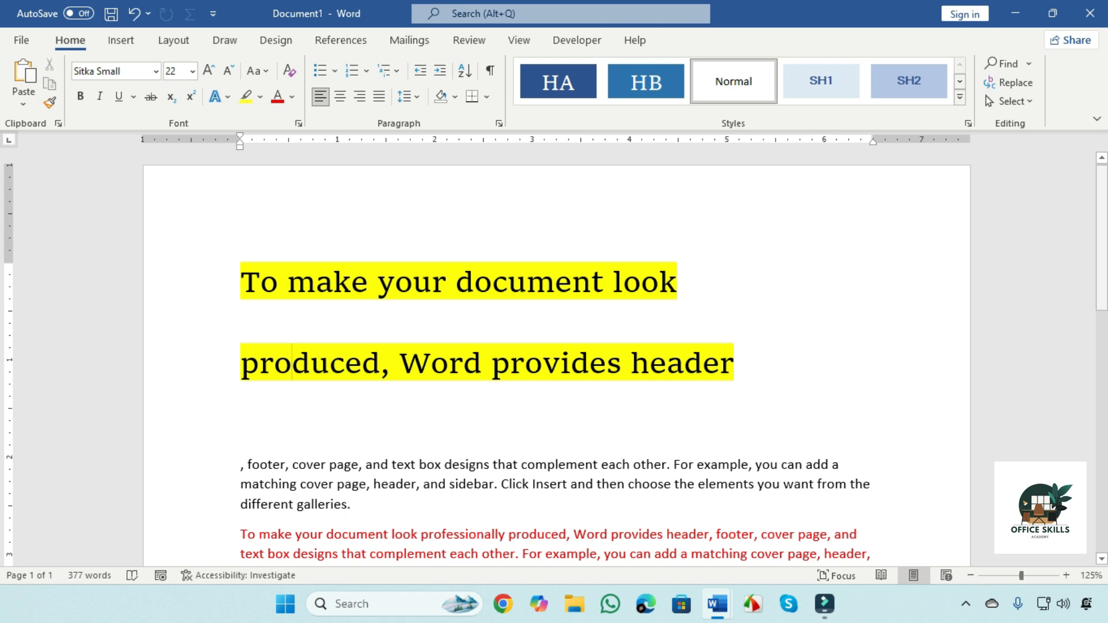